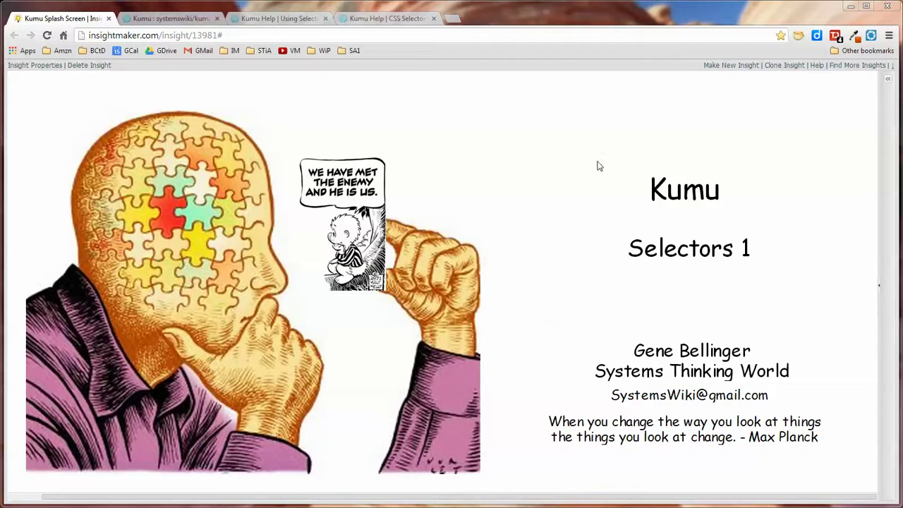
Review the Selectors 1 element on the Kumu map and the Using Selectors help page, then return to the map
{"action": "left_click", "coordinate": [182, 21]}
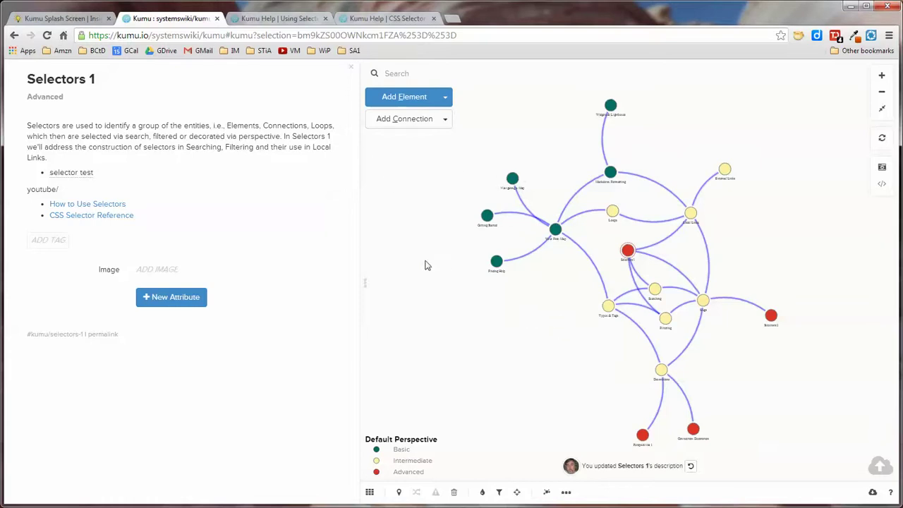
{"action": "mouse_move", "coordinate": [147, 218]}
{"action": "left_click", "coordinate": [291, 18]}
{"action": "scroll", "coordinate": [795, 193], "scroll_direction": "down", "scroll_amount": 5}
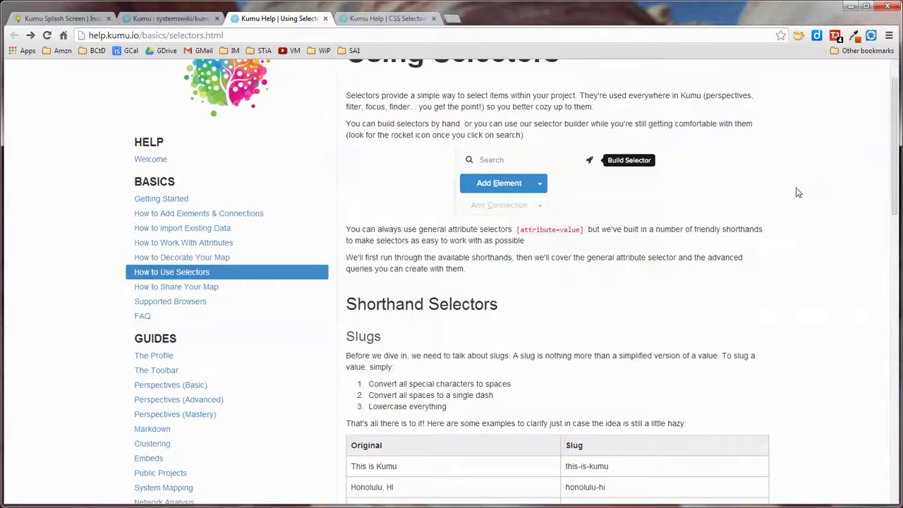
{"action": "scroll", "coordinate": [797, 193], "scroll_direction": "down", "scroll_amount": 3}
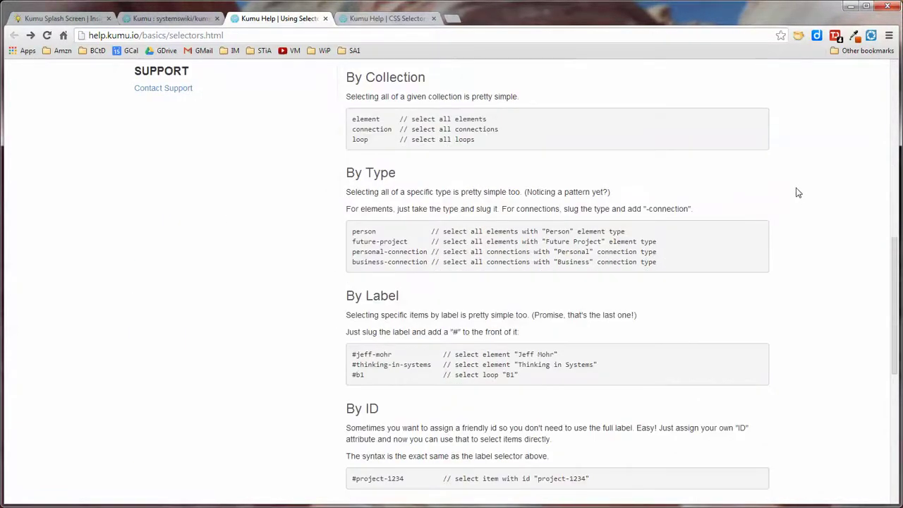
{"action": "scroll", "coordinate": [797, 193], "scroll_direction": "up", "scroll_amount": 8}
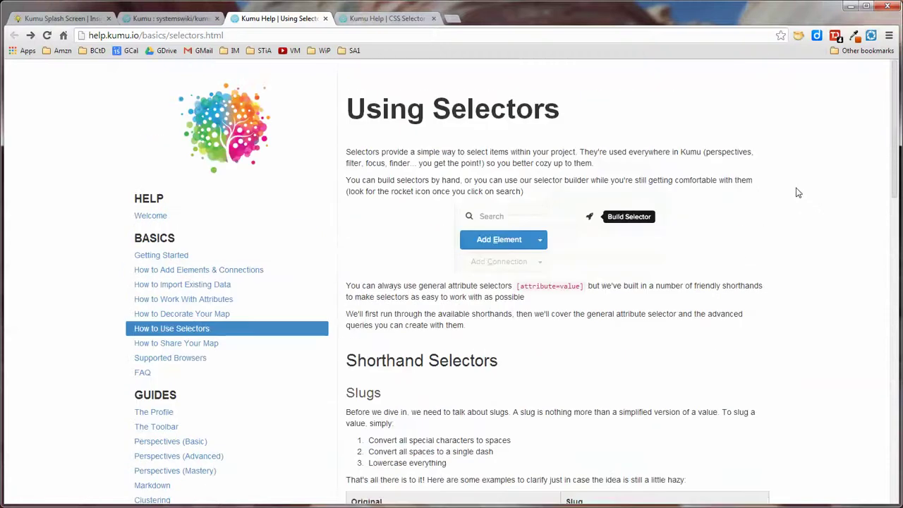
{"action": "left_click", "coordinate": [178, 19]}
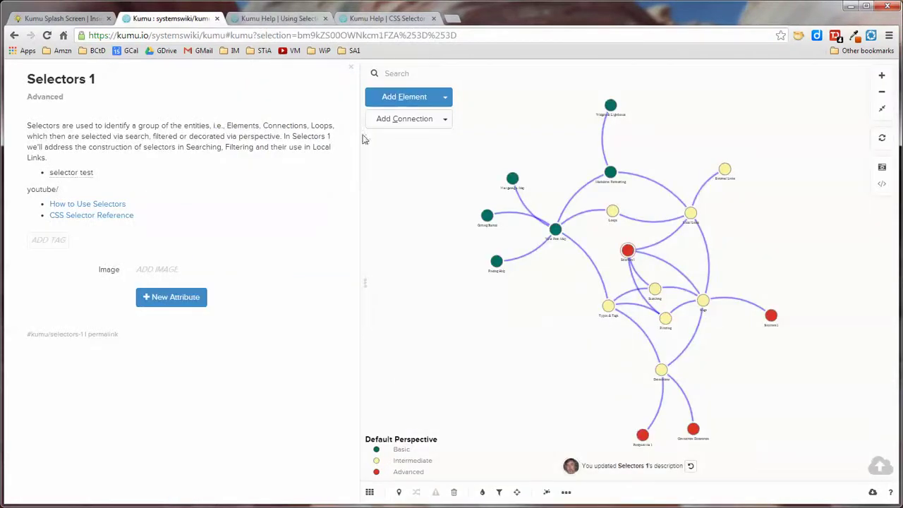
Search the map for items matching "lin", then clear the selection and fit the whole map in view
{"action": "left_click", "coordinate": [398, 73]}
{"action": "type", "text": "lin"}
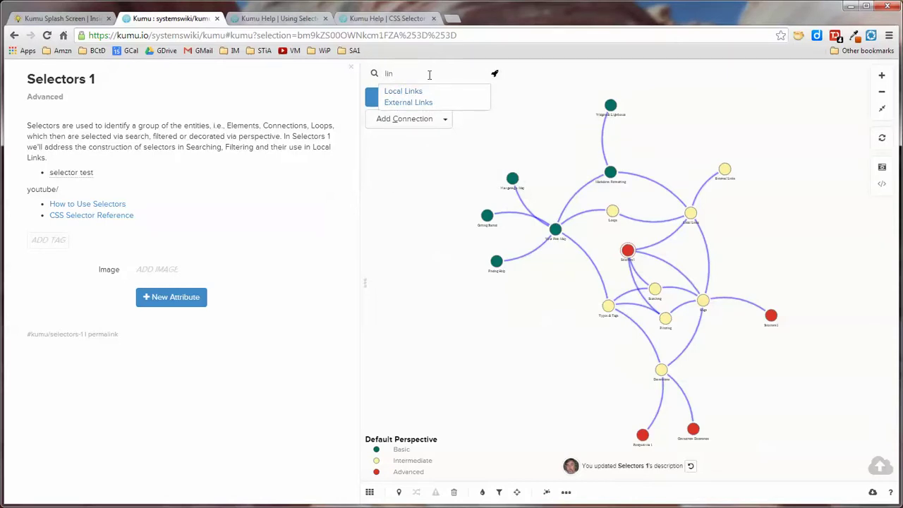
{"action": "key", "text": "Return"}
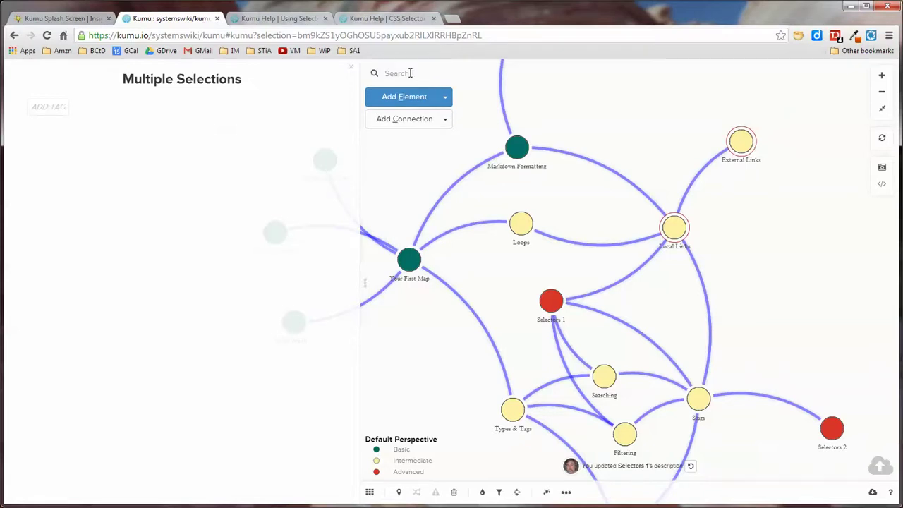
{"action": "left_click", "coordinate": [412, 74]}
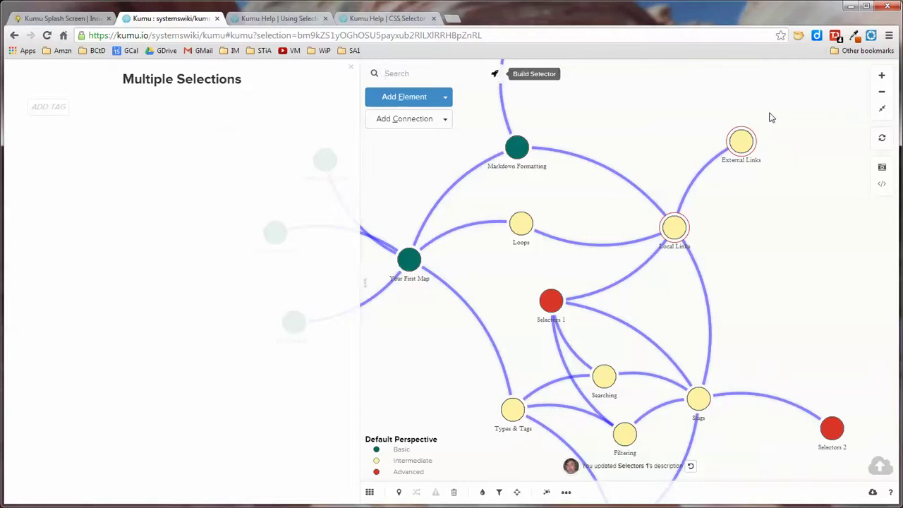
{"action": "left_click", "coordinate": [697, 107]}
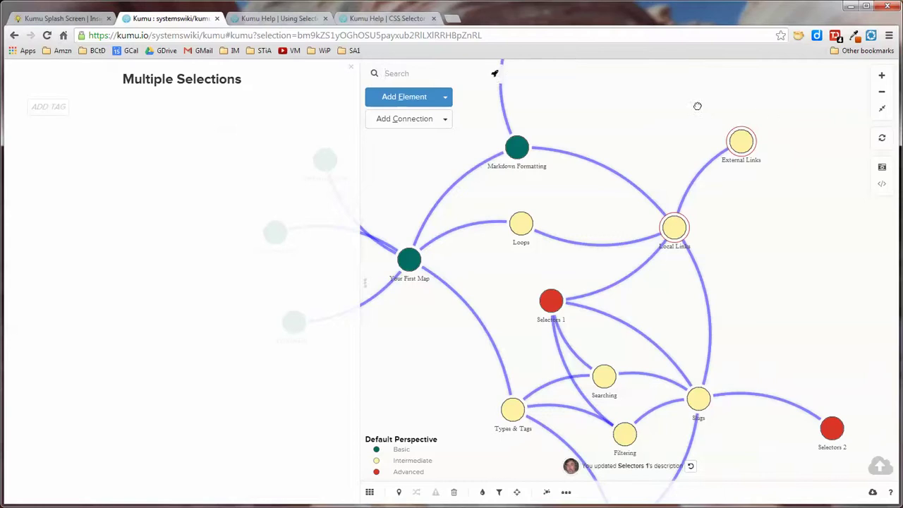
{"action": "left_click", "coordinate": [882, 108]}
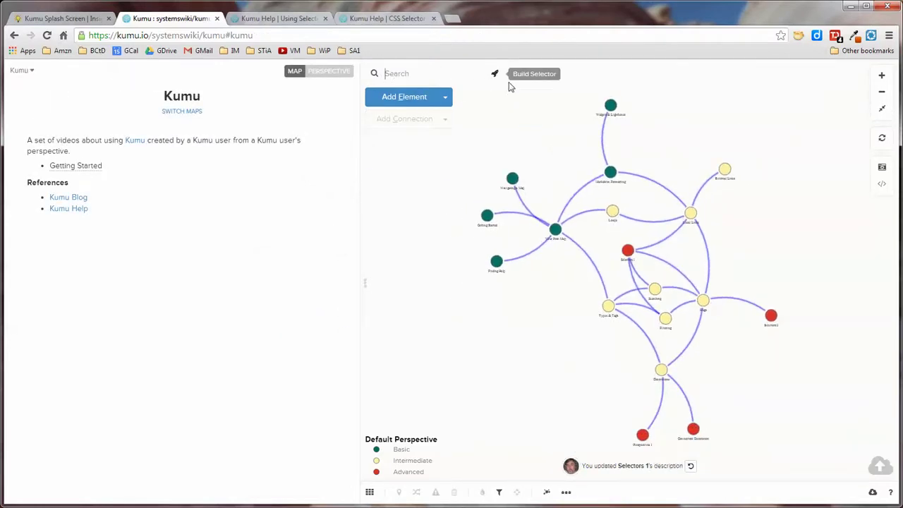
Build a selector in the Selector Builder with the condition Label contains "lin"
{"action": "left_click", "coordinate": [495, 73]}
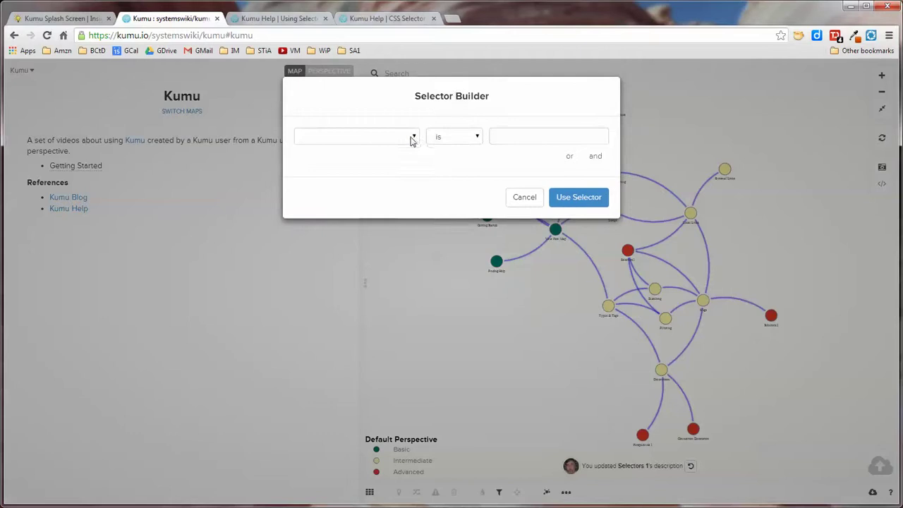
{"action": "left_click", "coordinate": [413, 136]}
{"action": "left_click", "coordinate": [314, 207]}
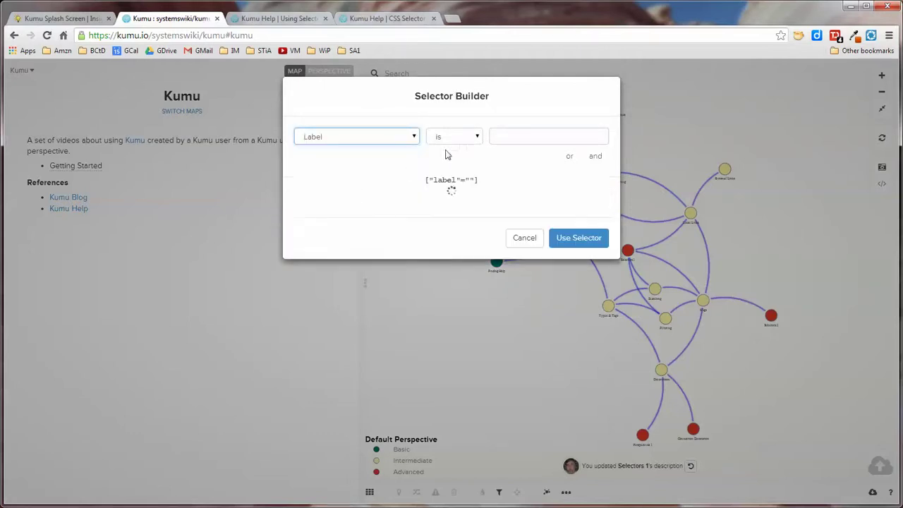
{"action": "left_click", "coordinate": [476, 137]}
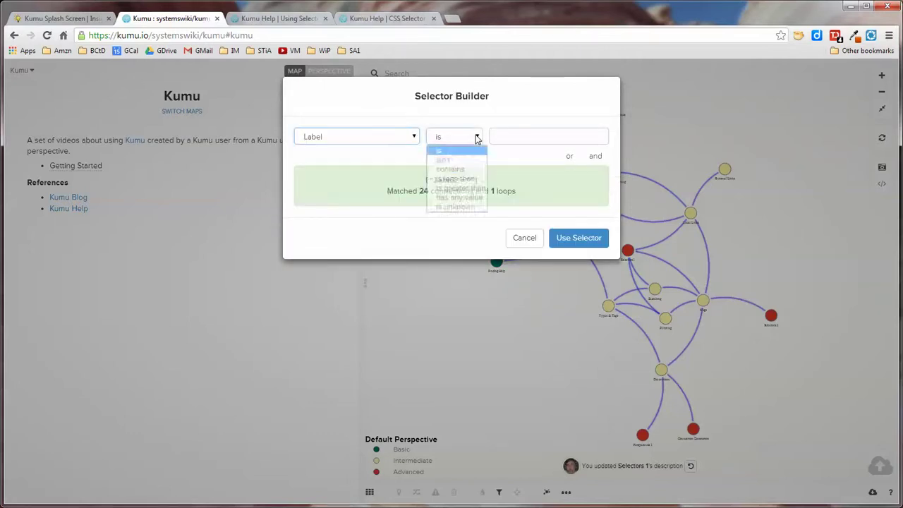
{"action": "left_click", "coordinate": [449, 169]}
{"action": "left_click", "coordinate": [516, 135]}
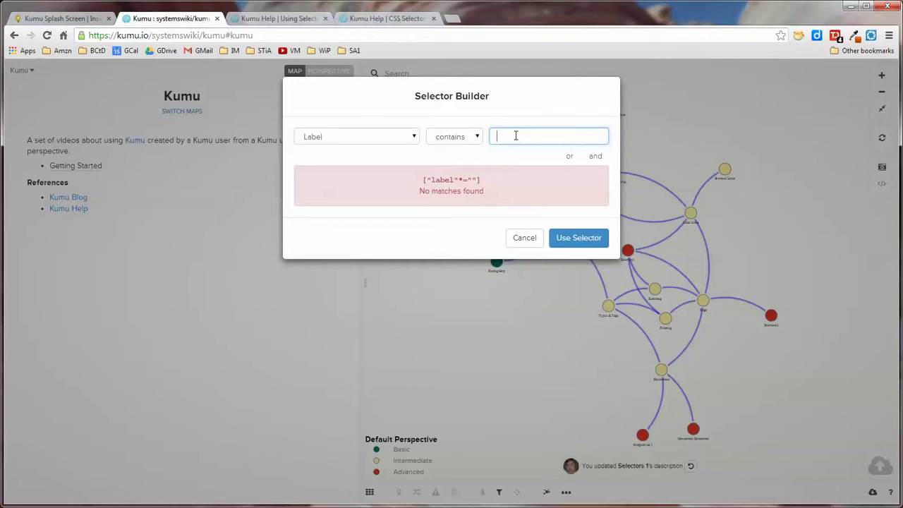
{"action": "type", "text": "ln"}
{"action": "key", "text": "BackSpace"}
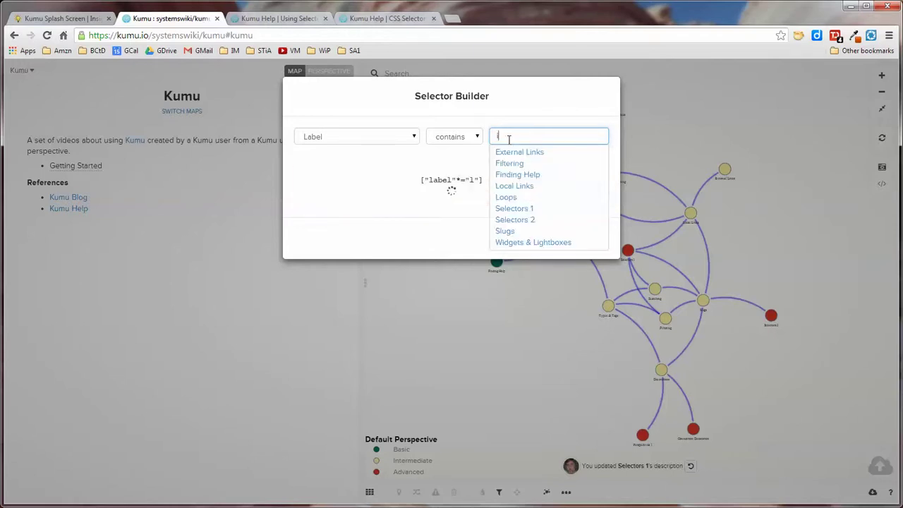
{"action": "type", "text": "in"}
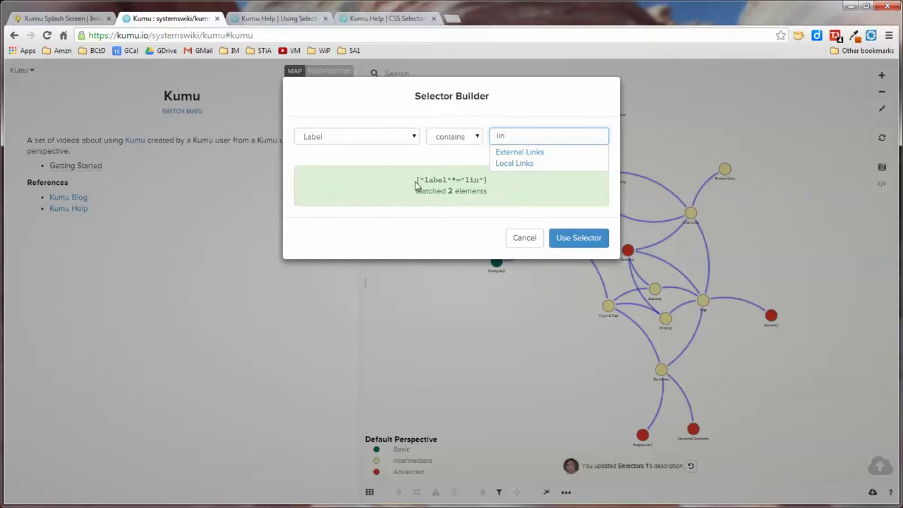
Copy the generated selector ["label"*="lin"] and apply it to the map
{"action": "left_click_drag", "start_coordinate": [415, 181], "coordinate": [490, 178]}
{"action": "key", "text": "ctrl+c"}
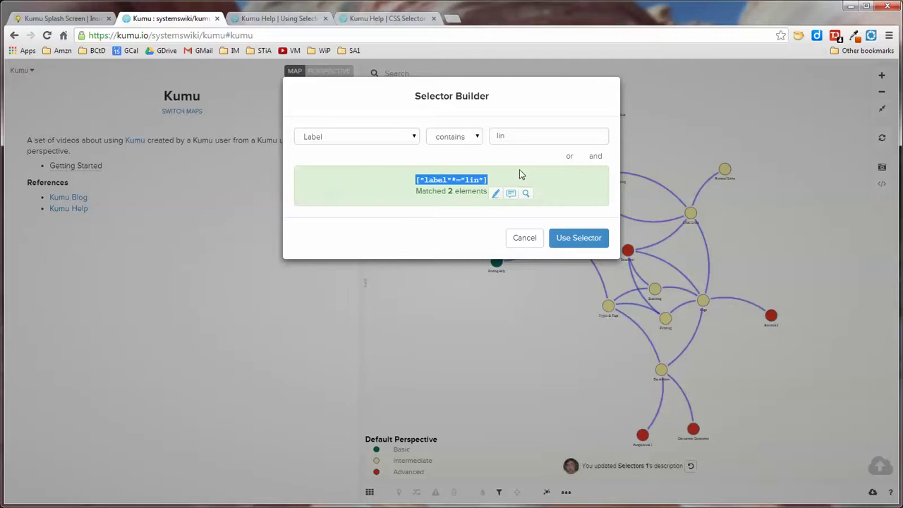
{"action": "left_click", "coordinate": [561, 239]}
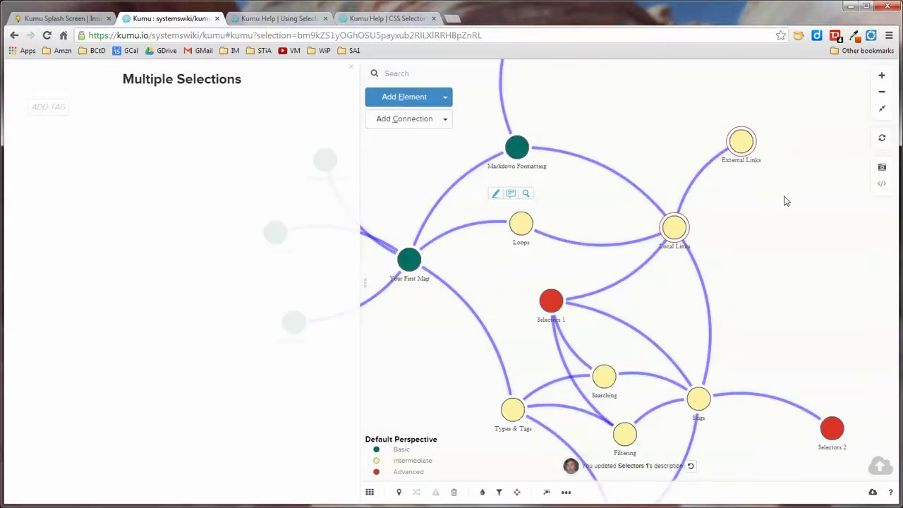
Replace the selector test link's target in the Selectors 1 description with the copied ["label"*="lin"], save it, and test the link
{"action": "left_click", "coordinate": [556, 308]}
{"action": "mouse_move", "coordinate": [168, 152]}
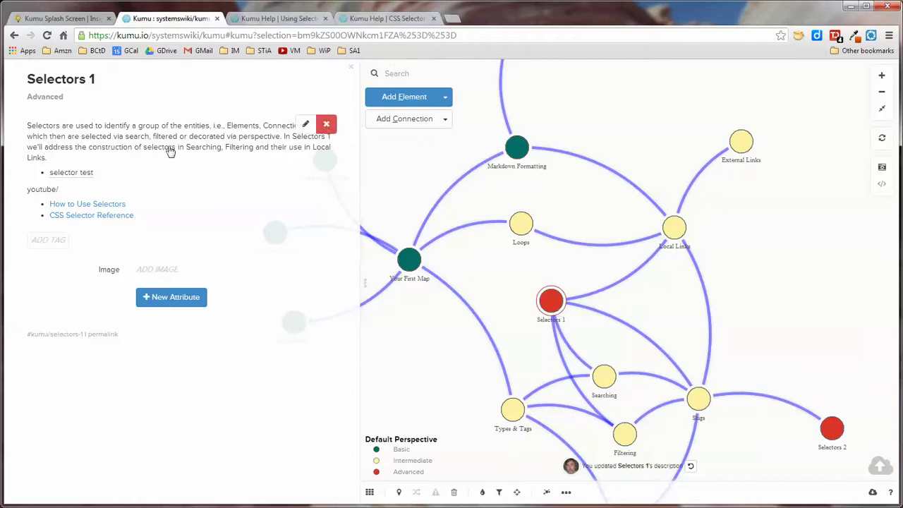
{"action": "left_click", "coordinate": [164, 136]}
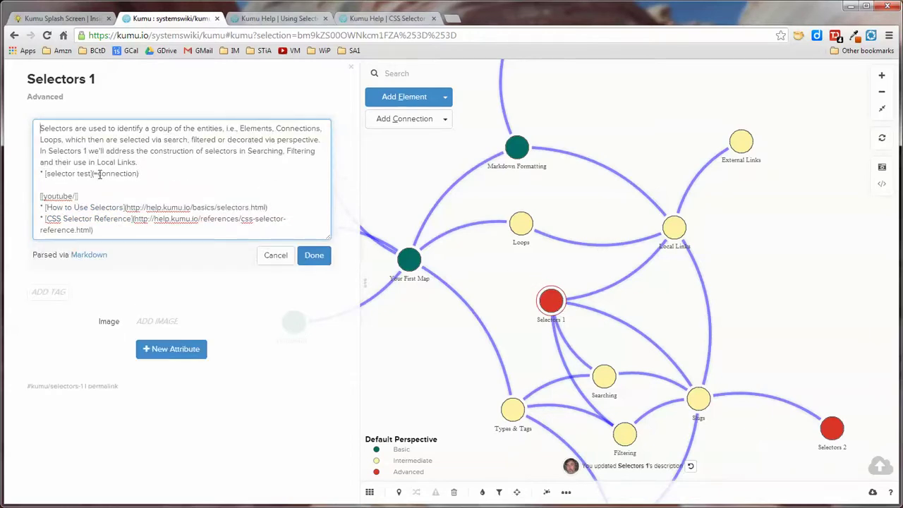
{"action": "left_click_drag", "start_coordinate": [97, 175], "coordinate": [138, 174]}
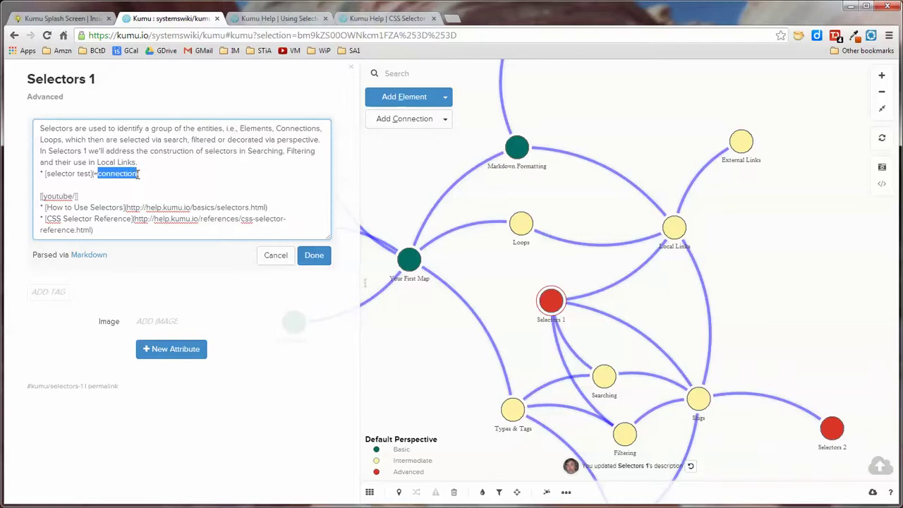
{"action": "key", "text": "ctrl+v"}
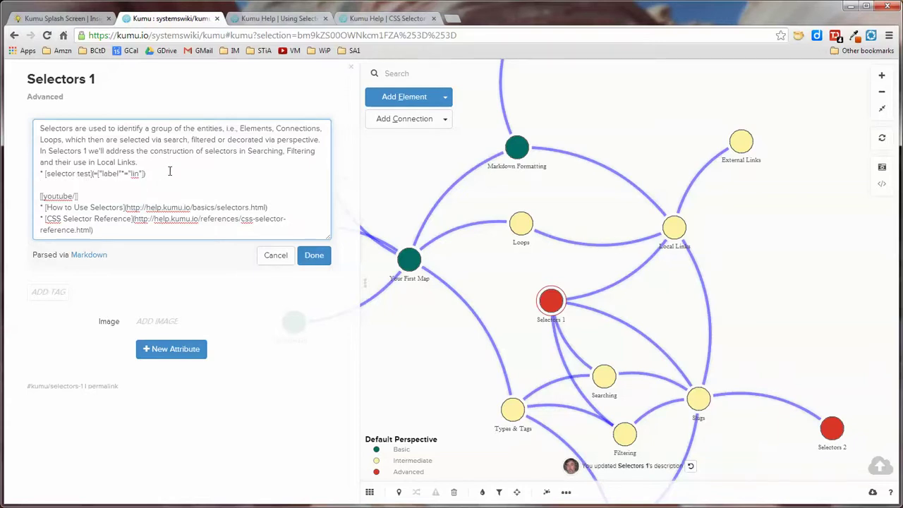
{"action": "left_click", "coordinate": [317, 255]}
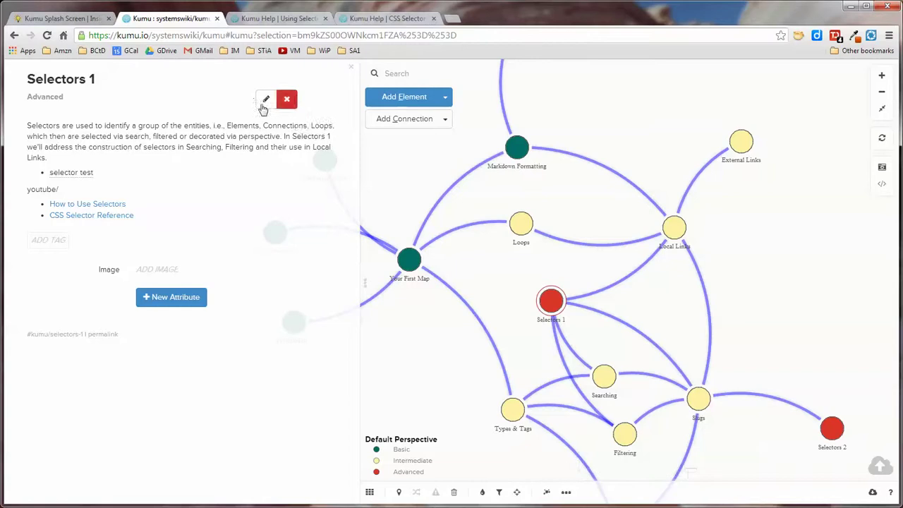
{"action": "left_click", "coordinate": [79, 170]}
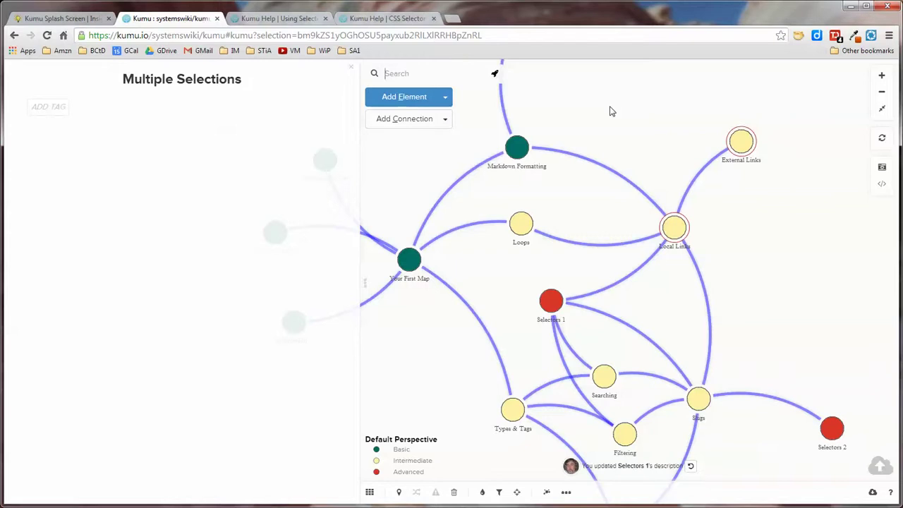
Build a selector with the condition Label is "Selectors 2" and apply it to the map
{"action": "left_click", "coordinate": [494, 74]}
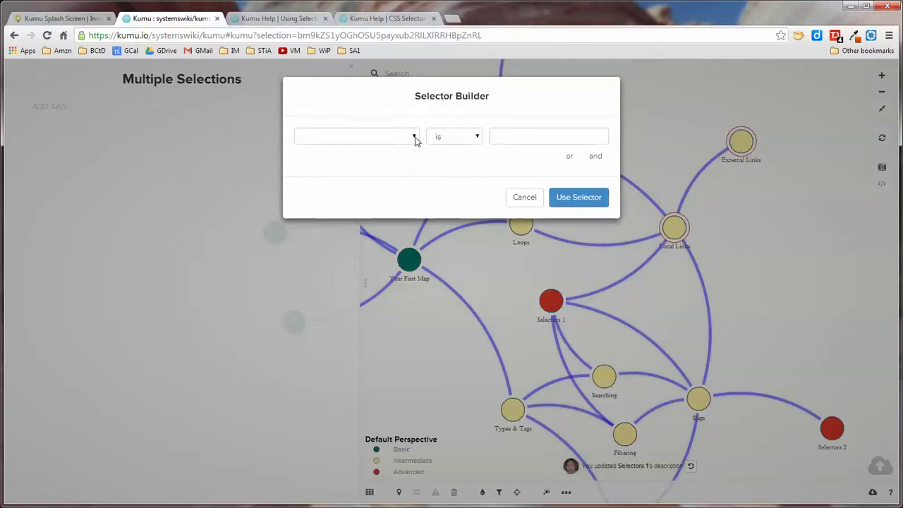
{"action": "left_click", "coordinate": [415, 138]}
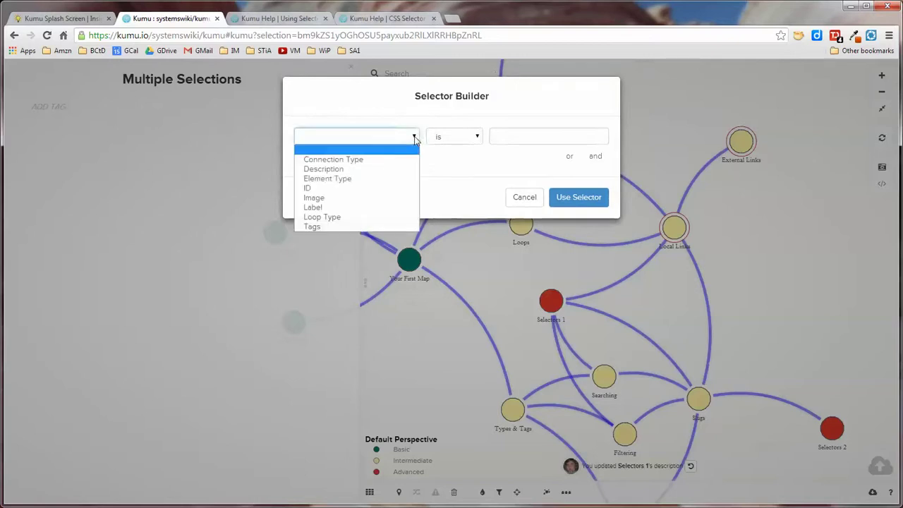
{"action": "left_click", "coordinate": [359, 208]}
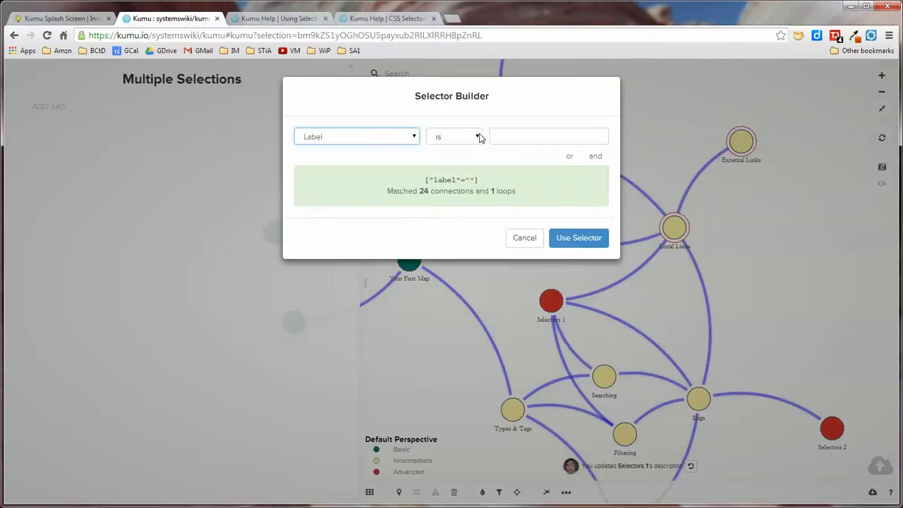
{"action": "left_click", "coordinate": [504, 134]}
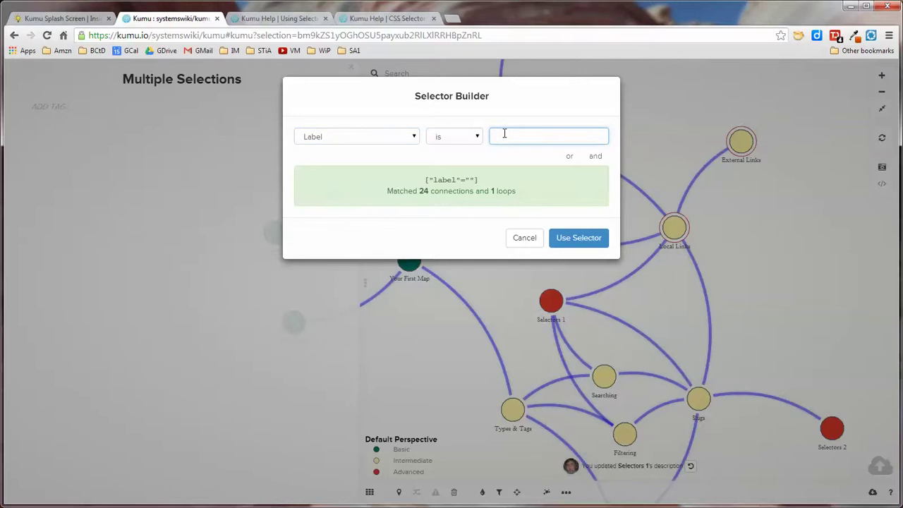
{"action": "type", "text": "se"}
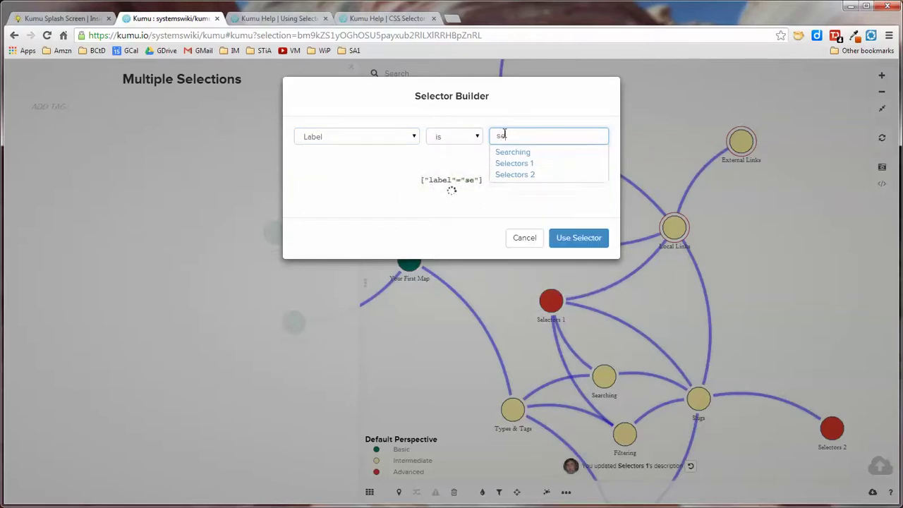
{"action": "left_click", "coordinate": [524, 174]}
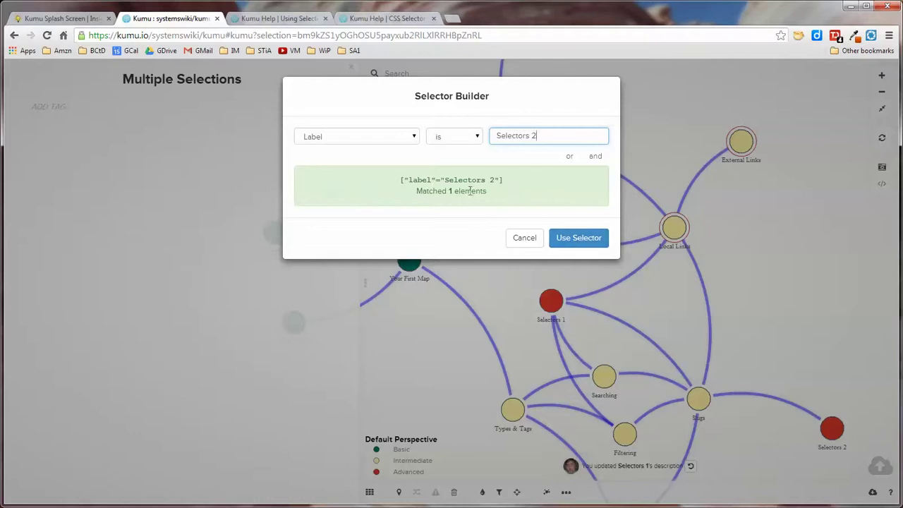
{"action": "left_click", "coordinate": [578, 238]}
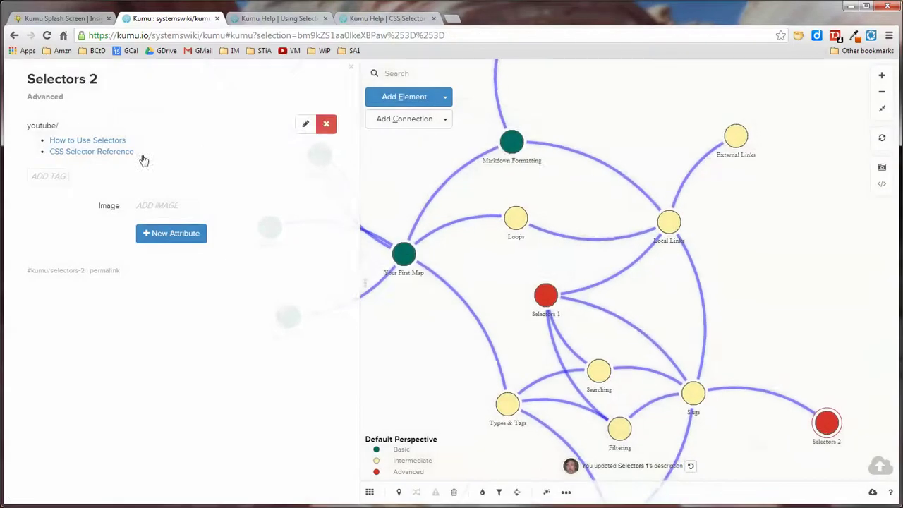
Replace the selector test link's target in the Selectors 1 description with element, save it, and test the link
{"action": "left_click", "coordinate": [404, 162]}
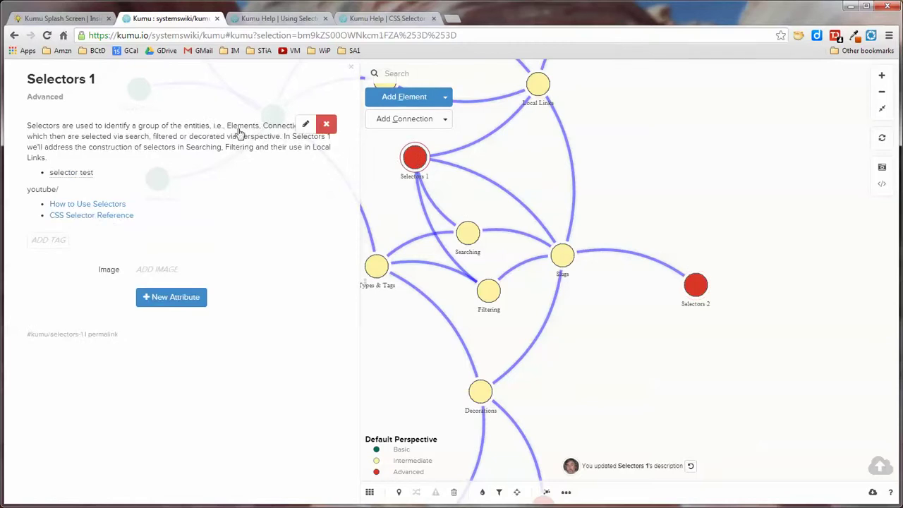
{"action": "left_click", "coordinate": [132, 145]}
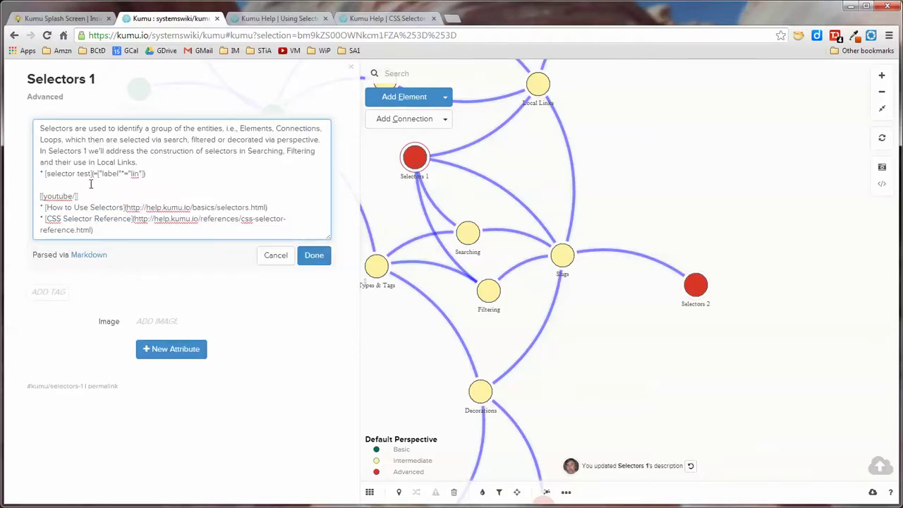
{"action": "left_click_drag", "start_coordinate": [98, 175], "coordinate": [144, 172]}
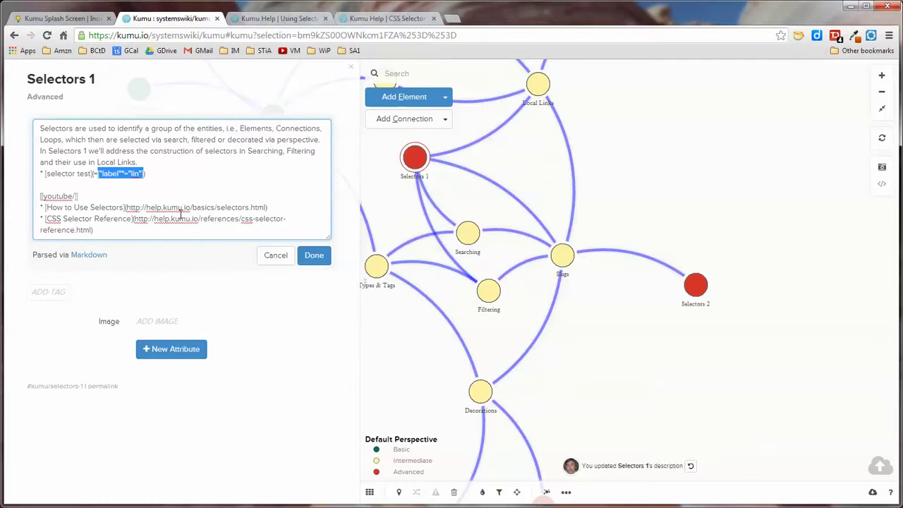
{"action": "type", "text": "el"}
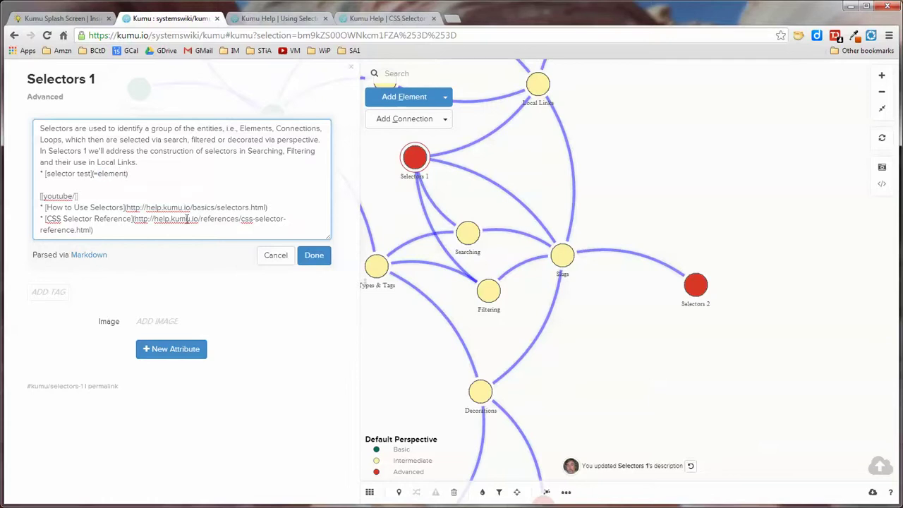
{"action": "left_click", "coordinate": [314, 254]}
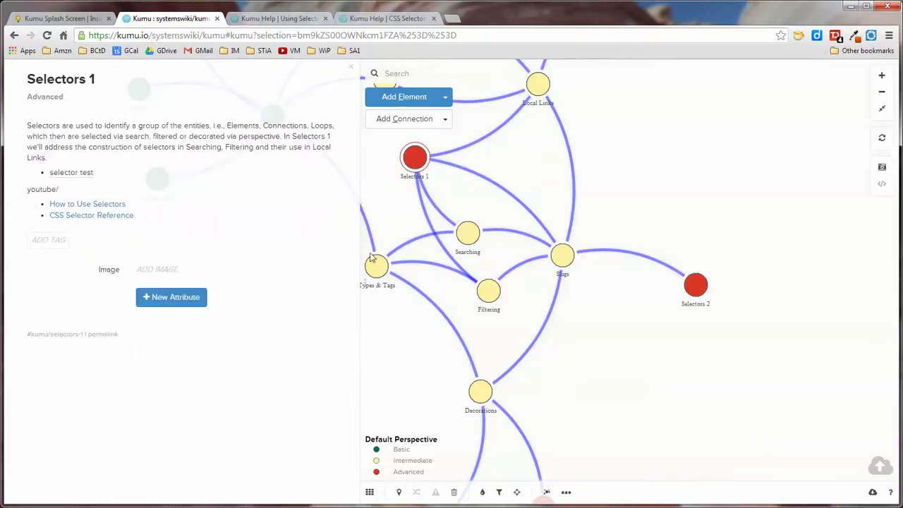
{"action": "left_click", "coordinate": [81, 174]}
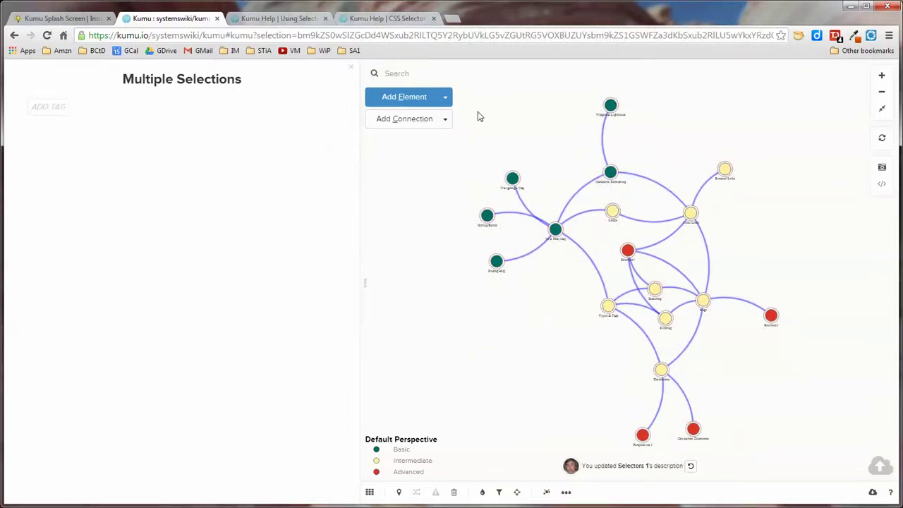
Change the selector test link's target in the Selectors 1 description to connection, save it, and test the link
{"action": "left_click", "coordinate": [629, 251]}
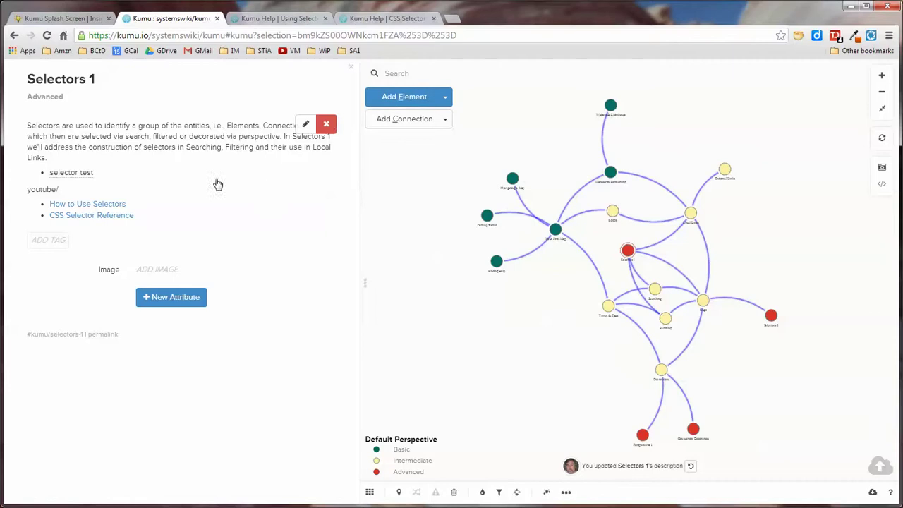
{"action": "left_click", "coordinate": [99, 136]}
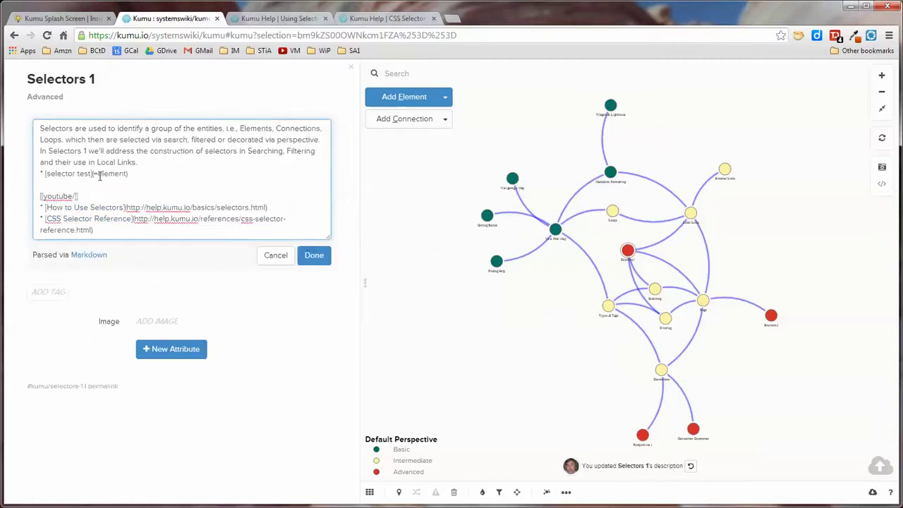
{"action": "left_click_drag", "start_coordinate": [100, 177], "coordinate": [127, 173]}
{"action": "type", "text": "connectio"}
{"action": "left_click", "coordinate": [314, 255]}
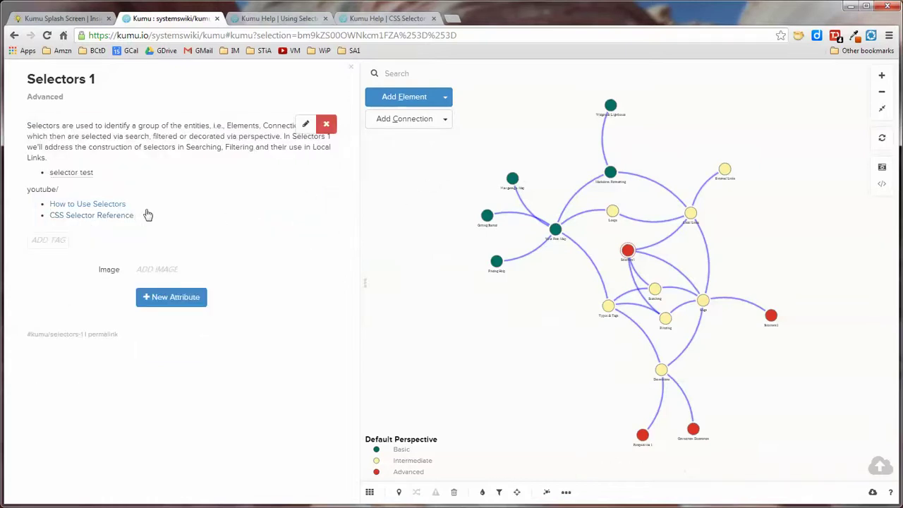
{"action": "left_click", "coordinate": [66, 173]}
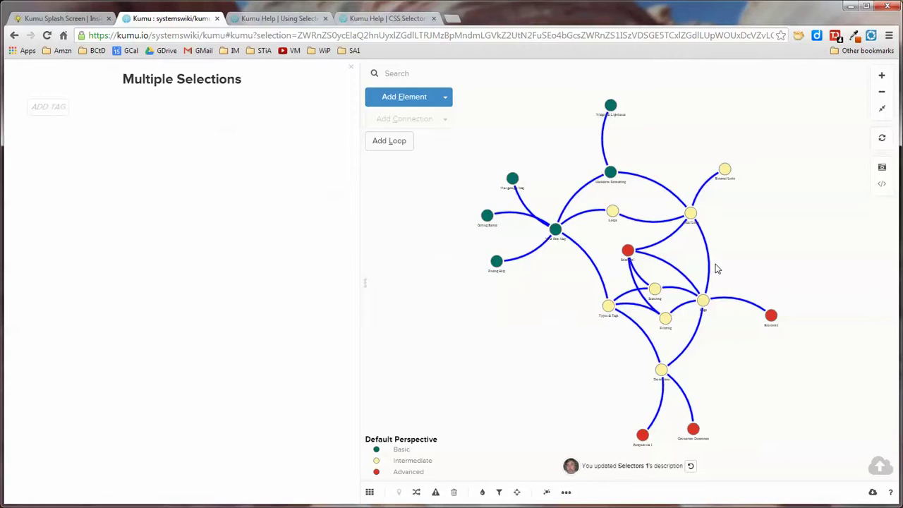
Build a selector with the condition Element Type is Basic and apply it to the map
{"action": "left_click", "coordinate": [404, 74]}
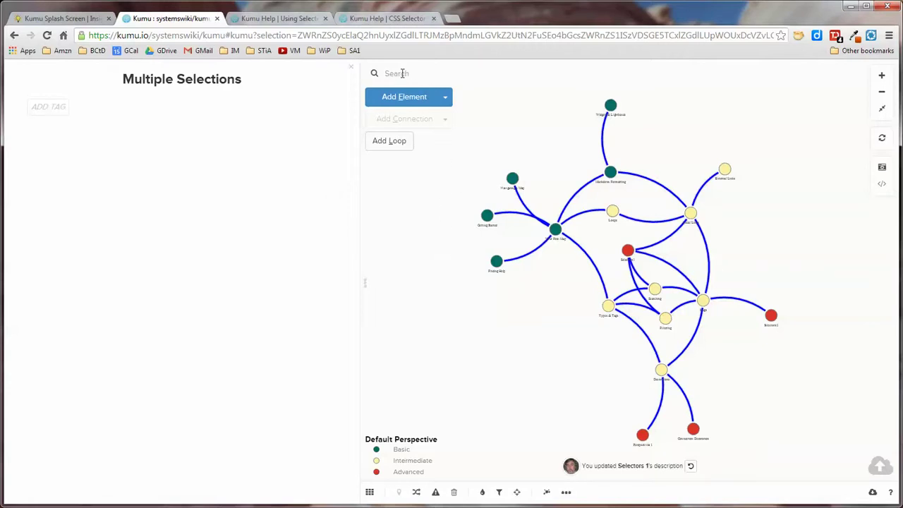
{"action": "left_click", "coordinate": [497, 74]}
{"action": "left_click", "coordinate": [414, 138]}
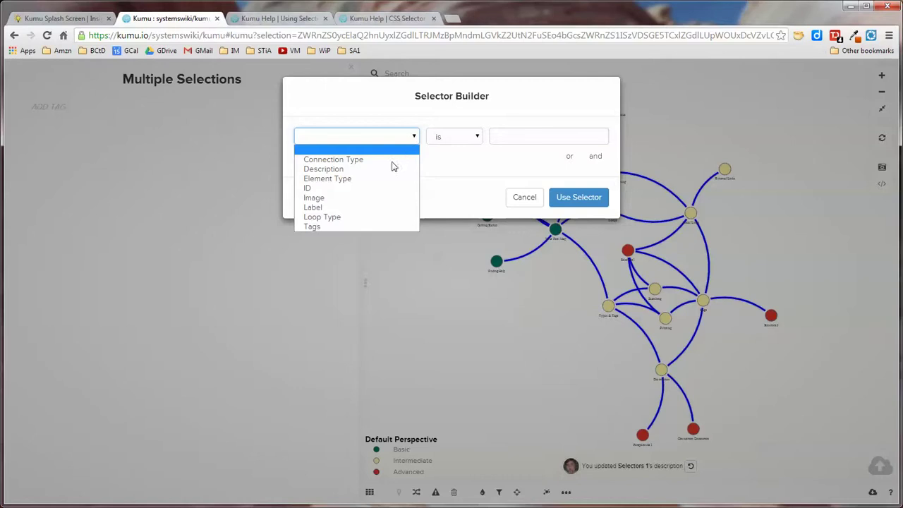
{"action": "left_click", "coordinate": [372, 179]}
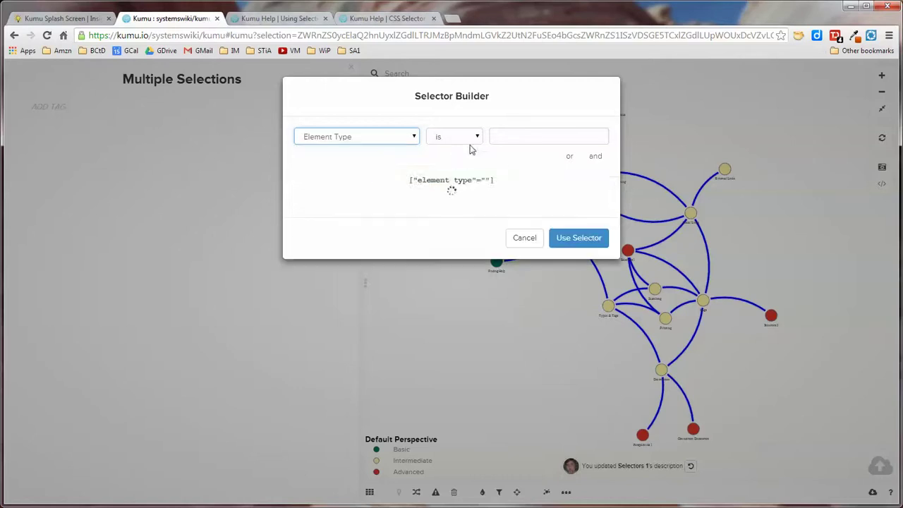
{"action": "left_click", "coordinate": [507, 129]}
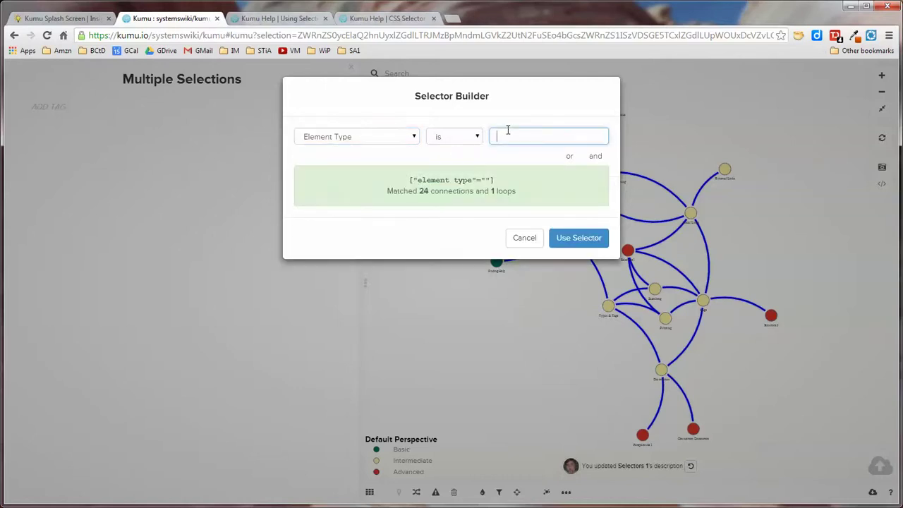
{"action": "type", "text": "B"}
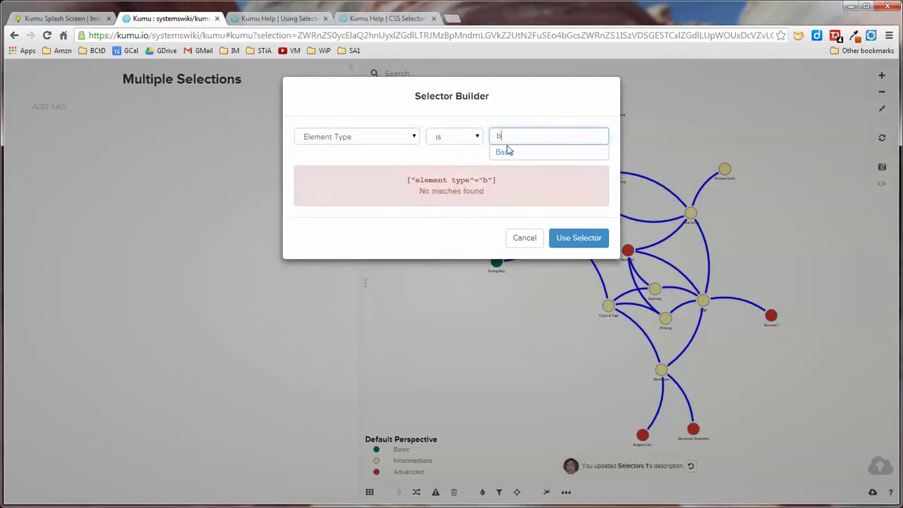
{"action": "left_click", "coordinate": [506, 149]}
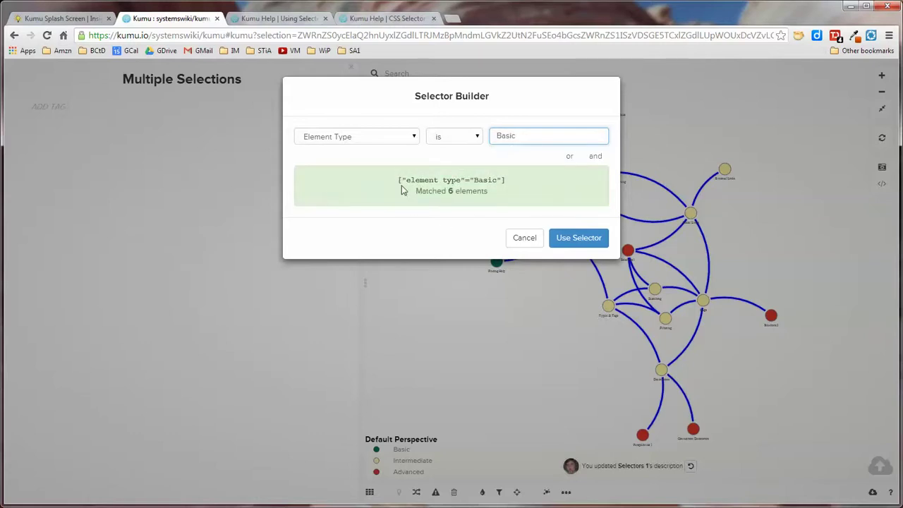
{"action": "left_click", "coordinate": [575, 239]}
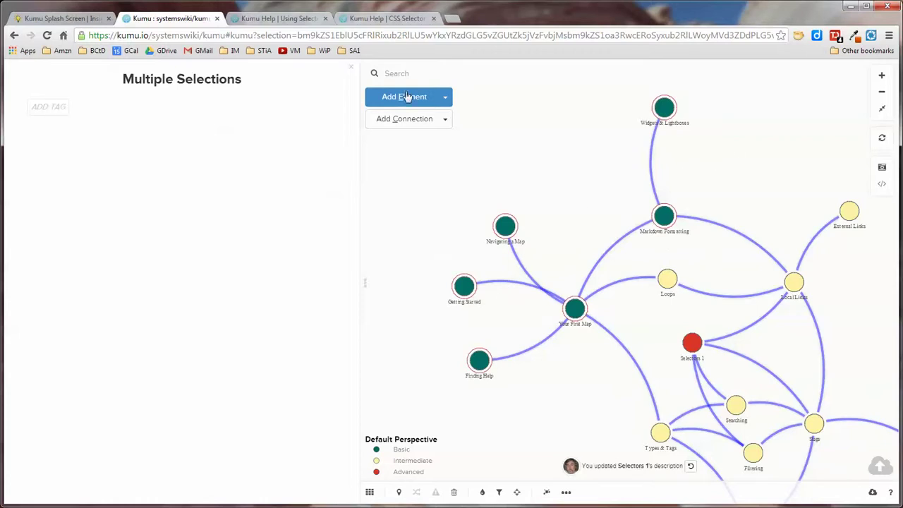
Start a new selector in the Selector Builder with Element Type is Basic as its first condition
{"action": "left_click", "coordinate": [496, 75]}
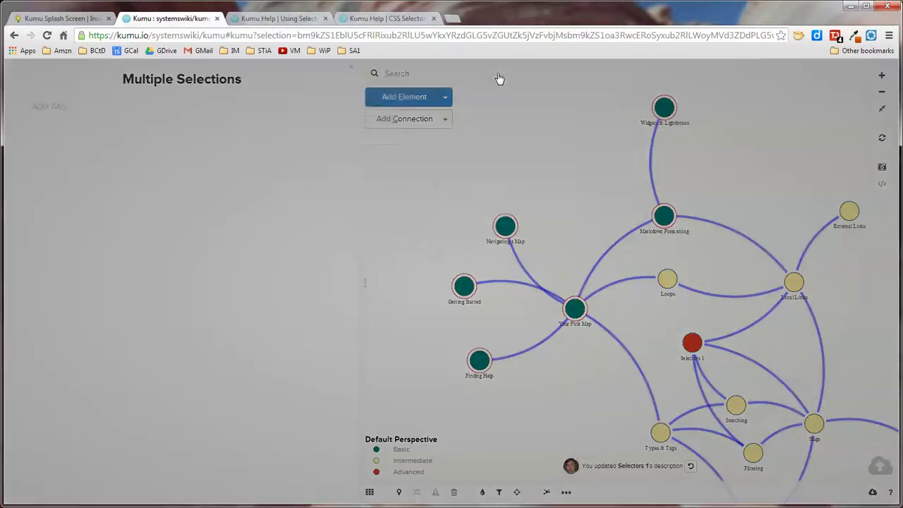
{"action": "left_click", "coordinate": [412, 136]}
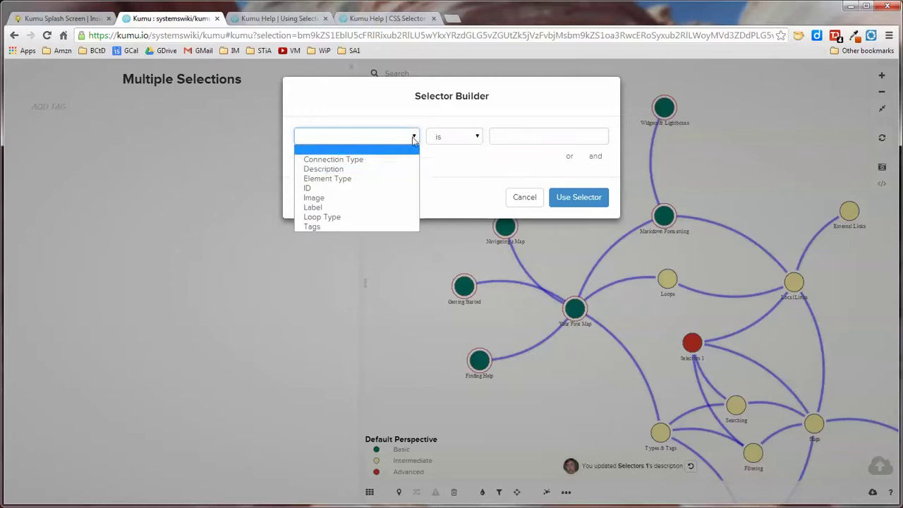
{"action": "left_click", "coordinate": [330, 178]}
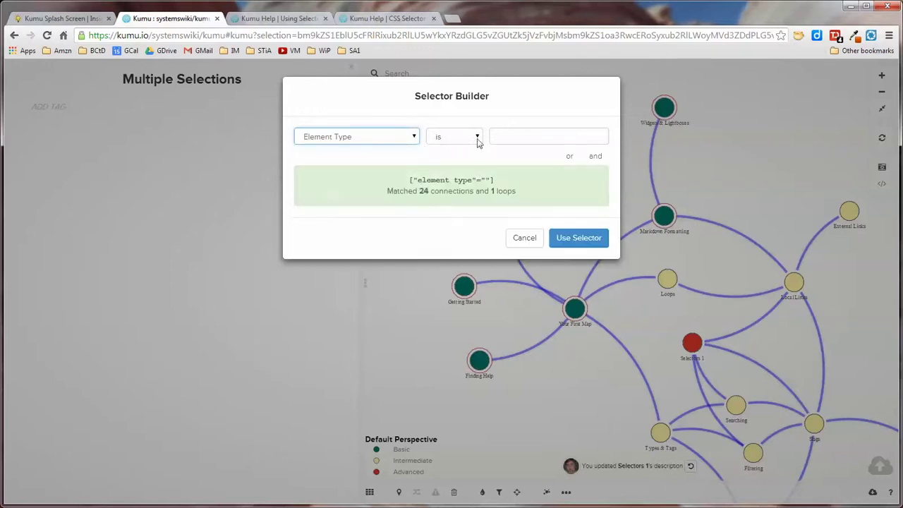
{"action": "left_click", "coordinate": [518, 137]}
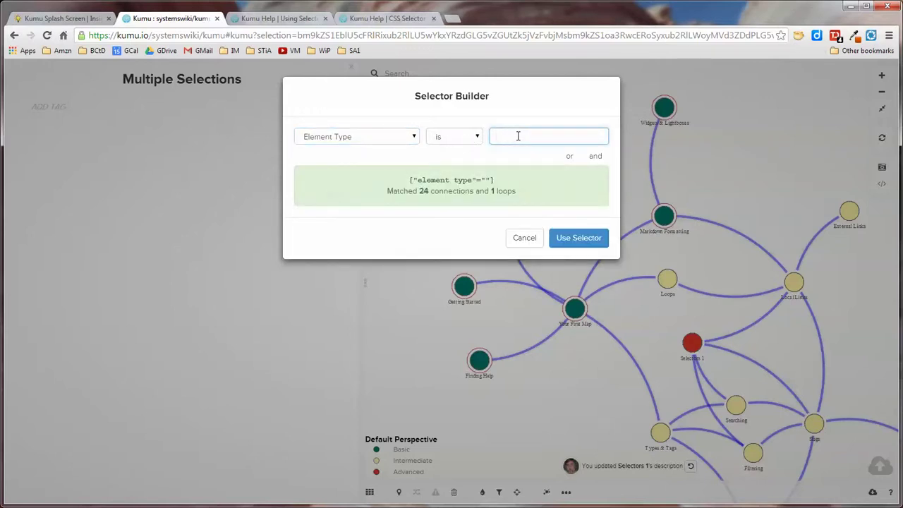
{"action": "type", "text": "b"}
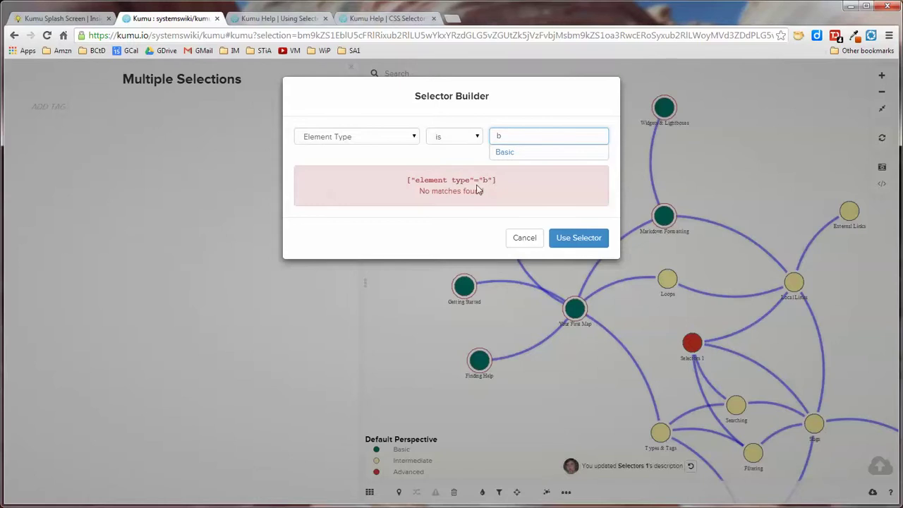
{"action": "left_click", "coordinate": [500, 161]}
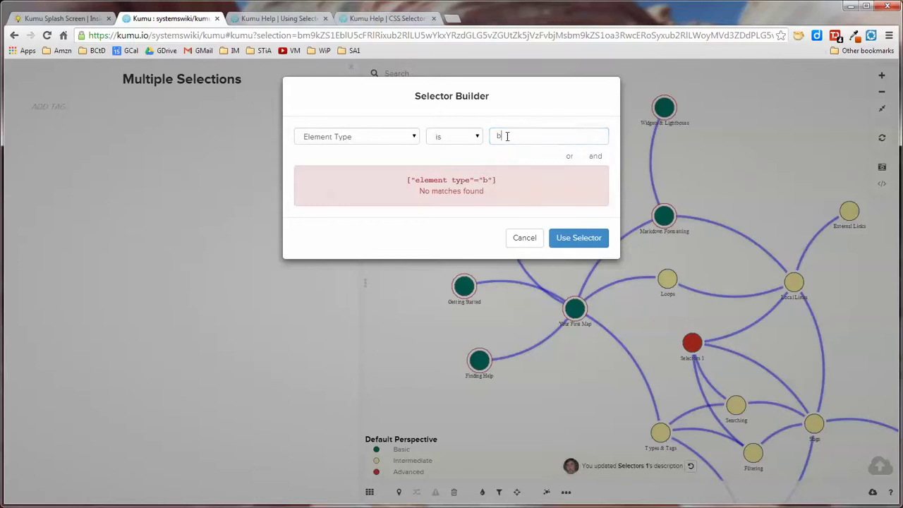
{"action": "left_click", "coordinate": [506, 136]}
{"action": "type", "text": "a"}
{"action": "left_click", "coordinate": [505, 151]}
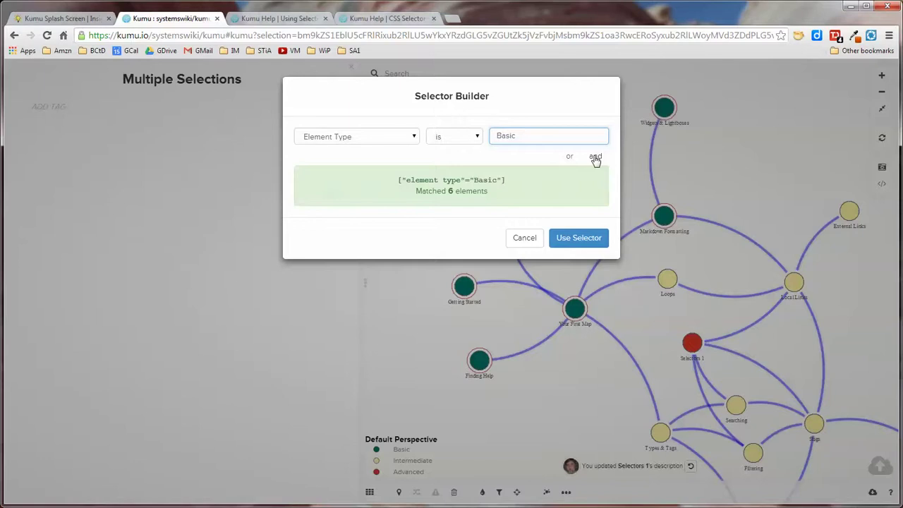
Add an "or" condition of Element Type is Advanced to the selector and apply it to the map
{"action": "left_click", "coordinate": [569, 156]}
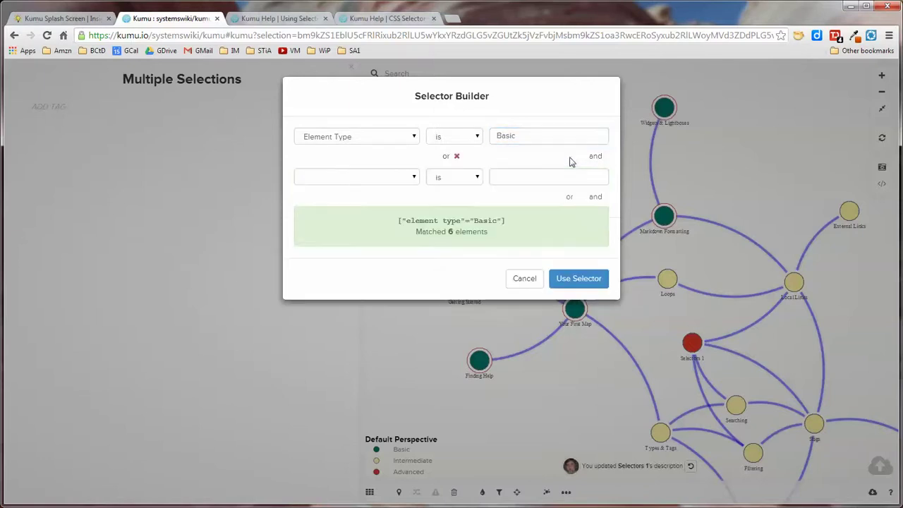
{"action": "left_click", "coordinate": [414, 177]}
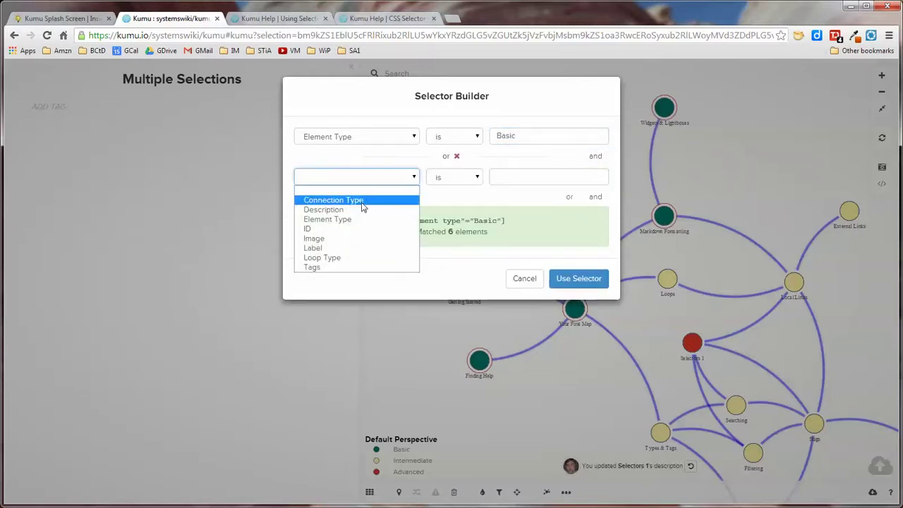
{"action": "left_click", "coordinate": [349, 221]}
{"action": "left_click", "coordinate": [516, 176]}
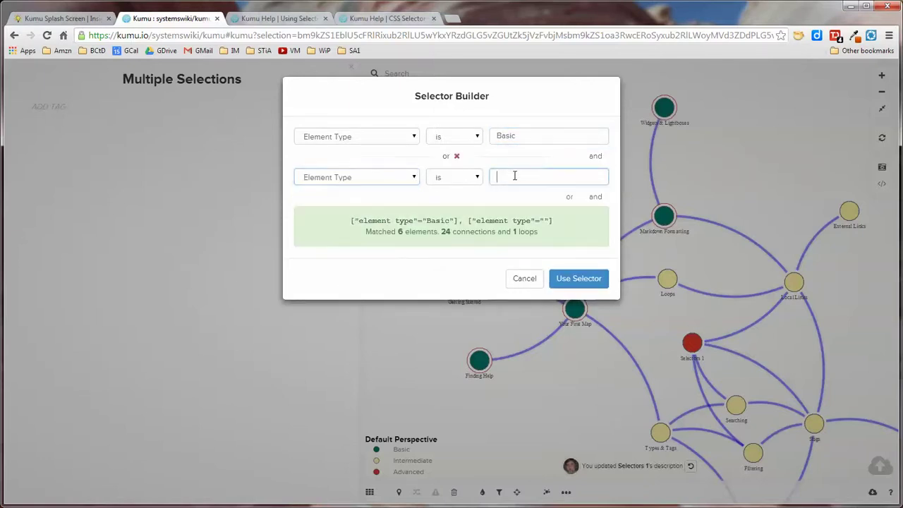
{"action": "type", "text": "a"}
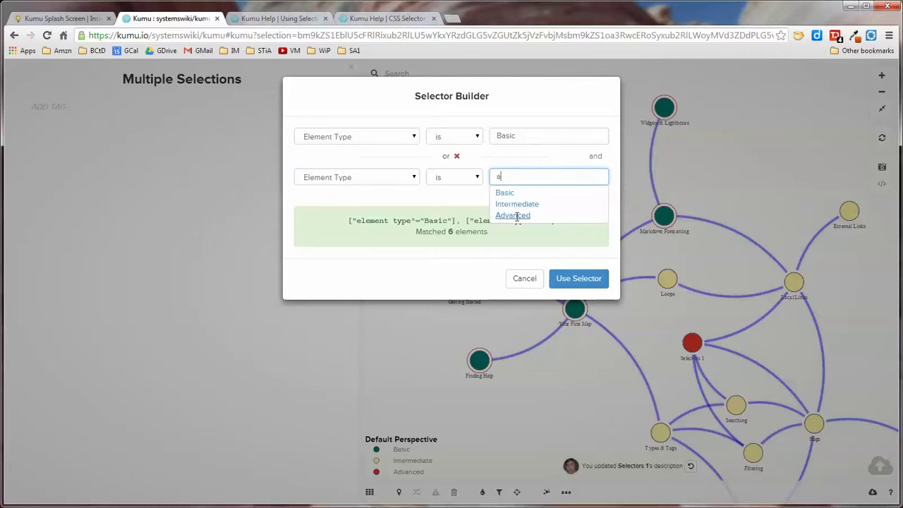
{"action": "left_click", "coordinate": [515, 216]}
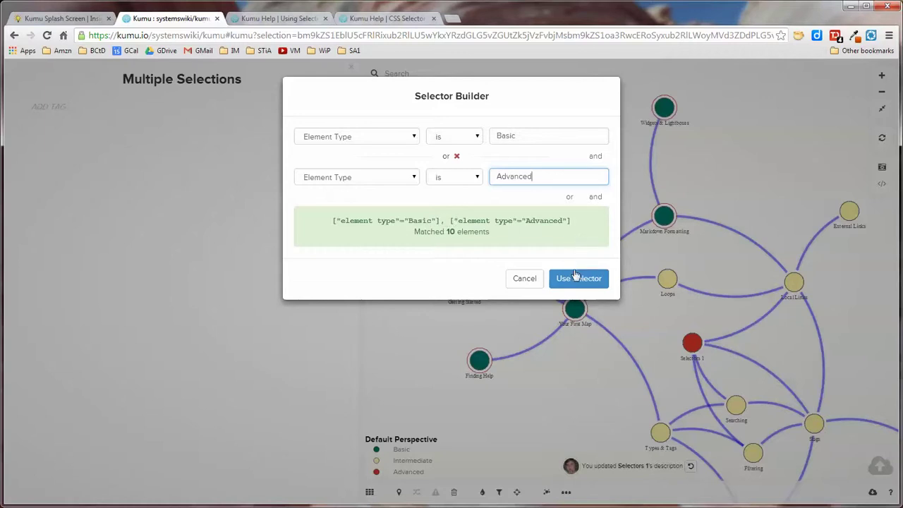
{"action": "left_click_drag", "start_coordinate": [572, 222], "coordinate": [331, 222]}
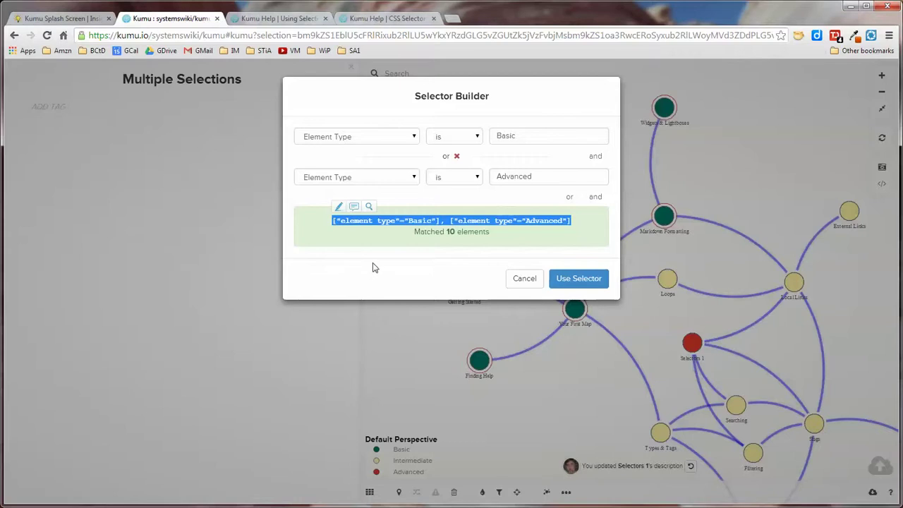
{"action": "left_click", "coordinate": [562, 279]}
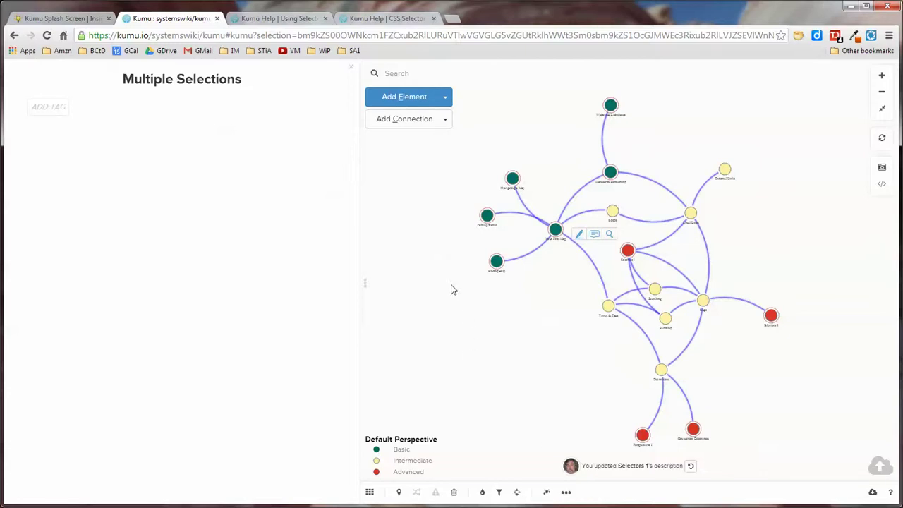
Examine the map filter's element types, connection types, and its Include and Ignore selector options, and close the filter
{"action": "left_click", "coordinate": [499, 491]}
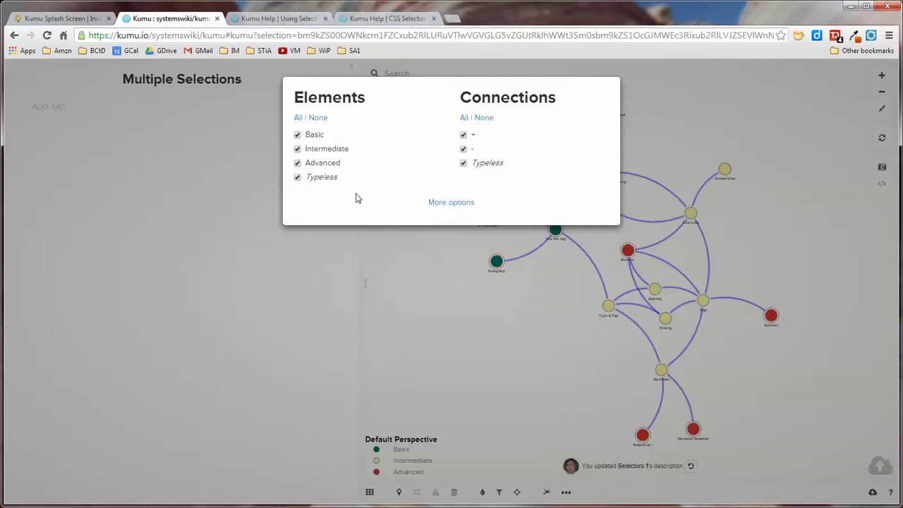
{"action": "left_click", "coordinate": [451, 203]}
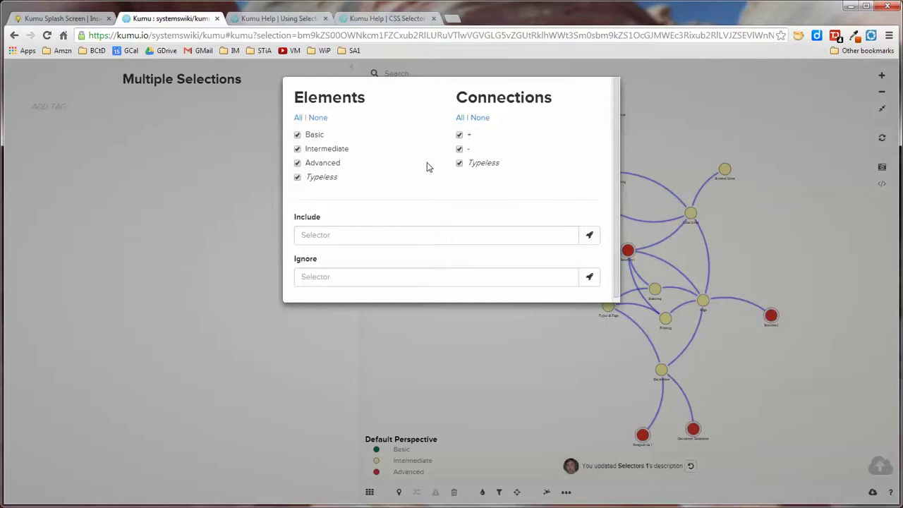
{"action": "left_click", "coordinate": [706, 118]}
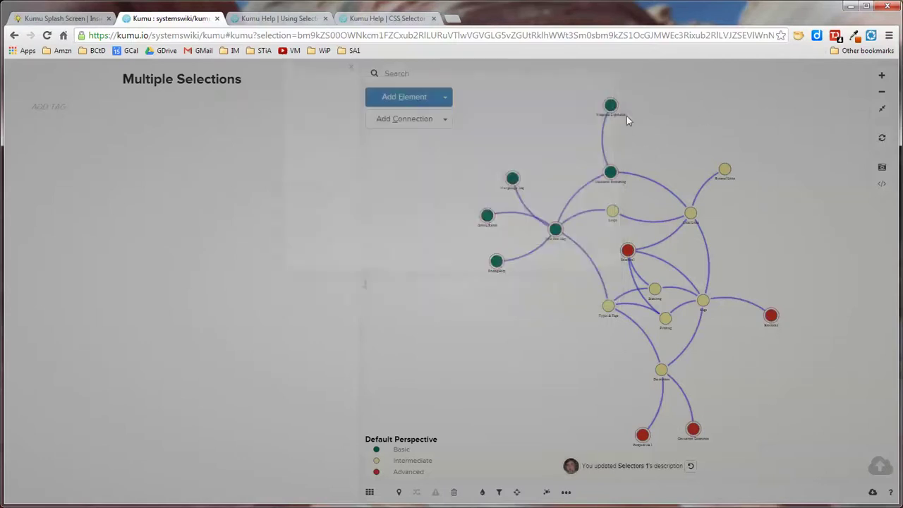
Filter the map to hide the Intermediate and Advanced elements
{"action": "left_click", "coordinate": [499, 492]}
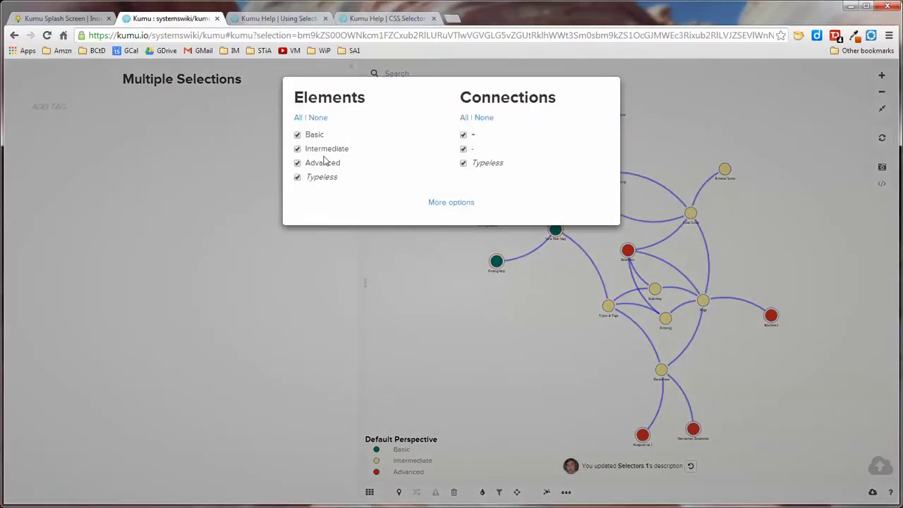
{"action": "left_click", "coordinate": [297, 149]}
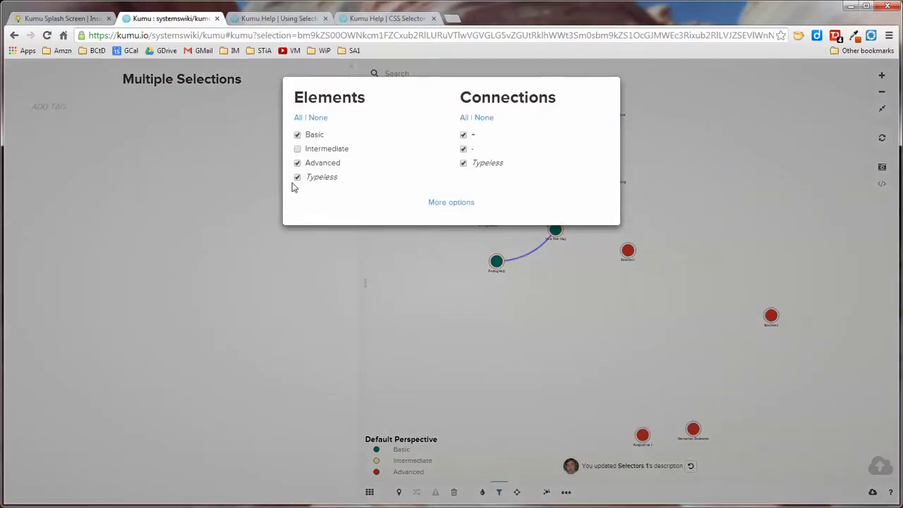
{"action": "left_click", "coordinate": [297, 163]}
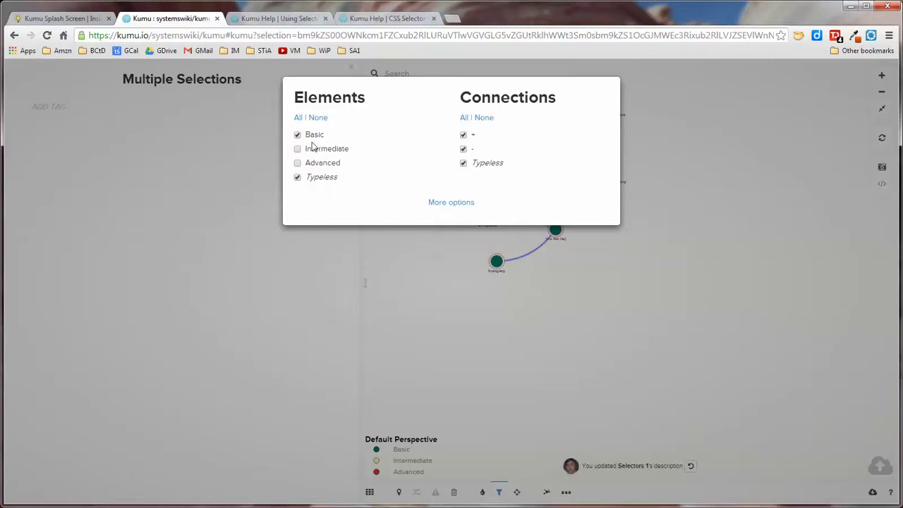
{"action": "left_click", "coordinate": [512, 358]}
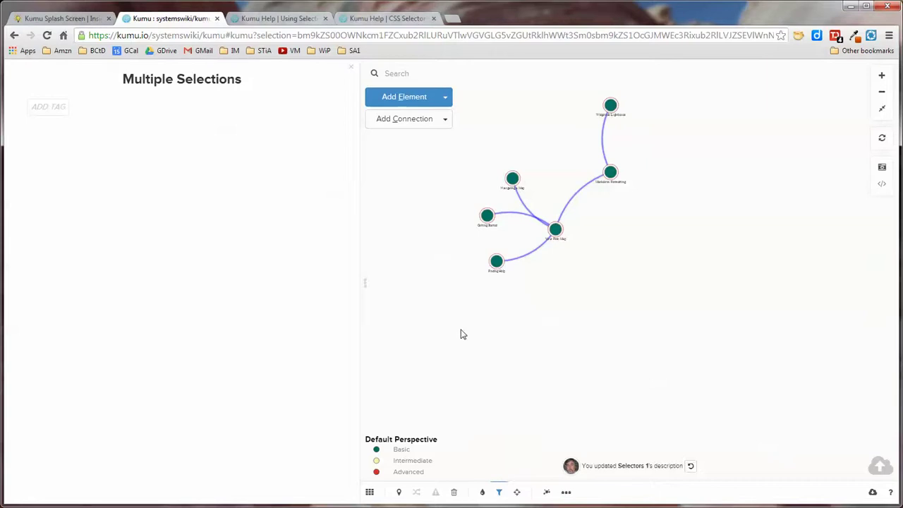
Show the Intermediate and Advanced elements again through the Default Perspective's filter settings
{"action": "left_click", "coordinate": [350, 68]}
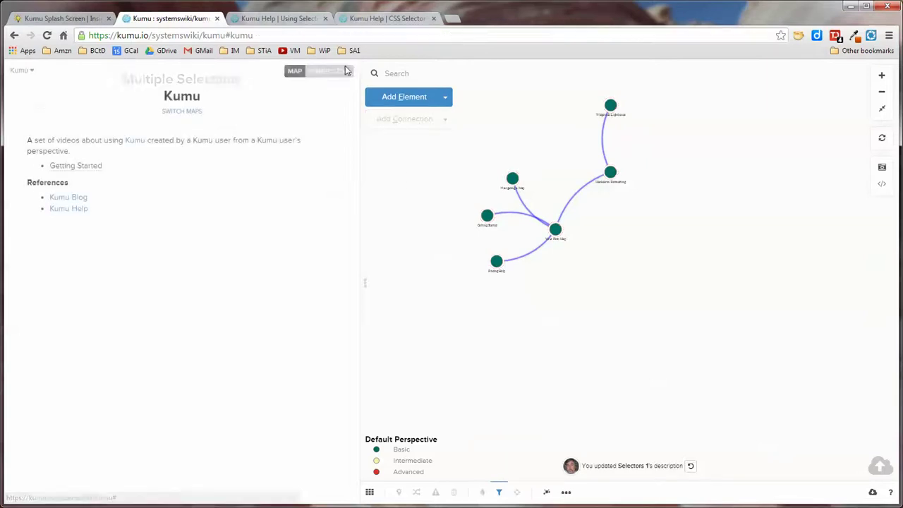
{"action": "left_click", "coordinate": [329, 73]}
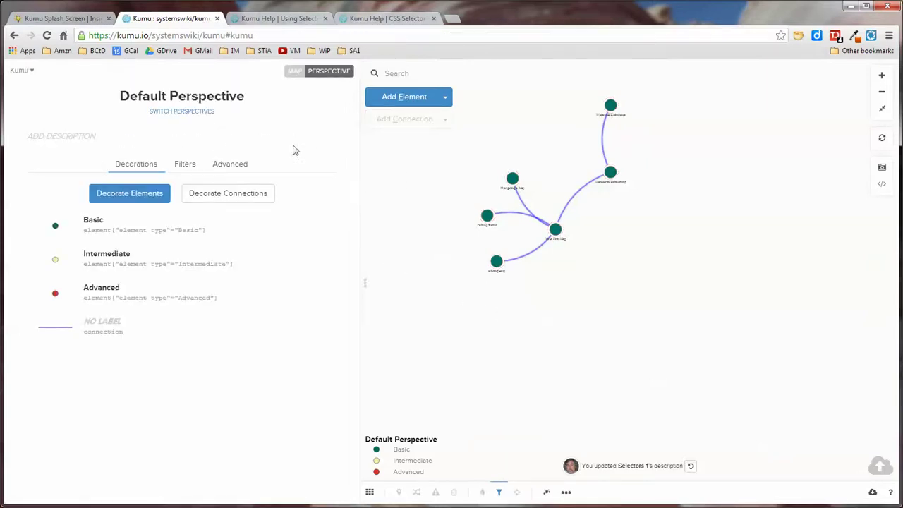
{"action": "left_click", "coordinate": [187, 166]}
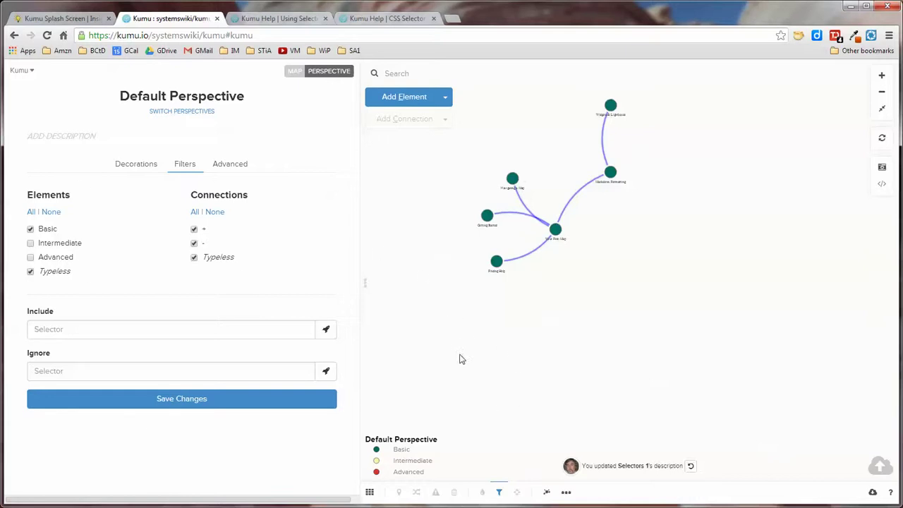
{"action": "left_click", "coordinate": [499, 497]}
{"action": "left_click", "coordinate": [483, 402]}
{"action": "left_click", "coordinate": [31, 244]}
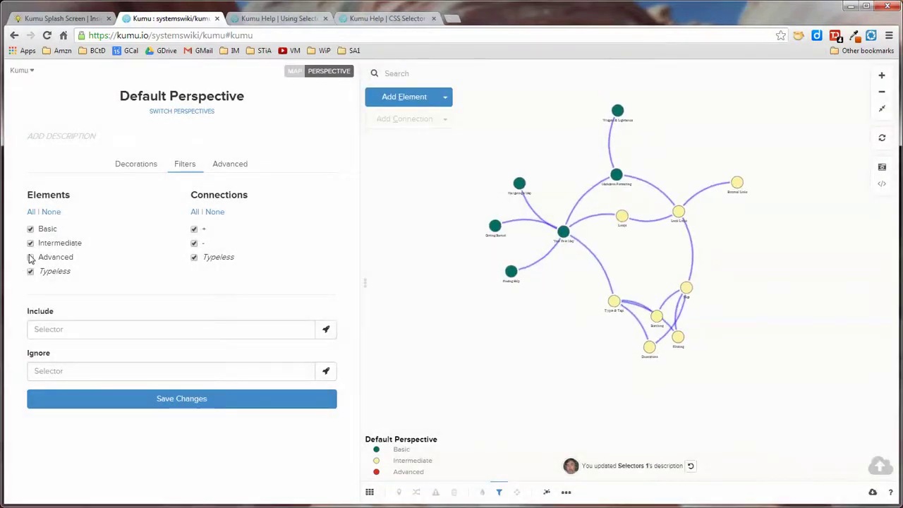
{"action": "left_click", "coordinate": [31, 257]}
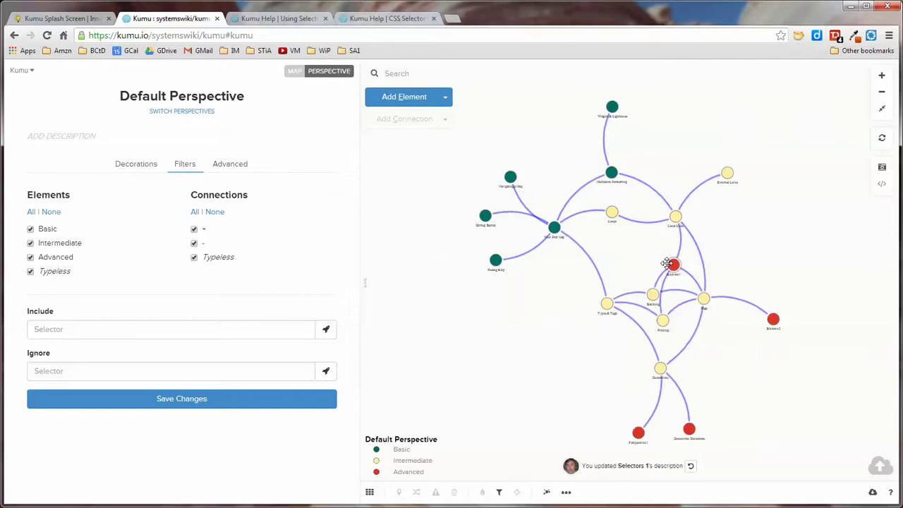
Change the selector test link's target in the Selectors 1 description to #your-first-map, keeping the leading equals sign, and save it
{"action": "left_click", "coordinate": [670, 265]}
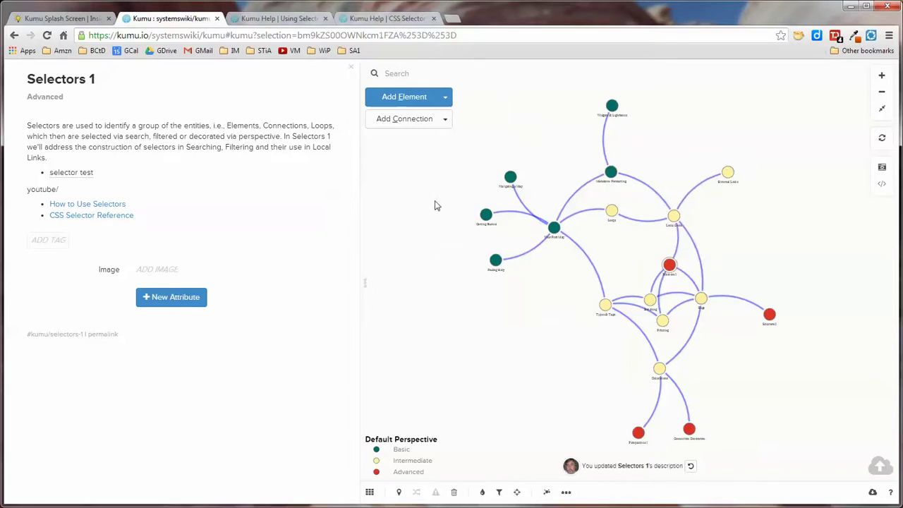
{"action": "left_click", "coordinate": [248, 141]}
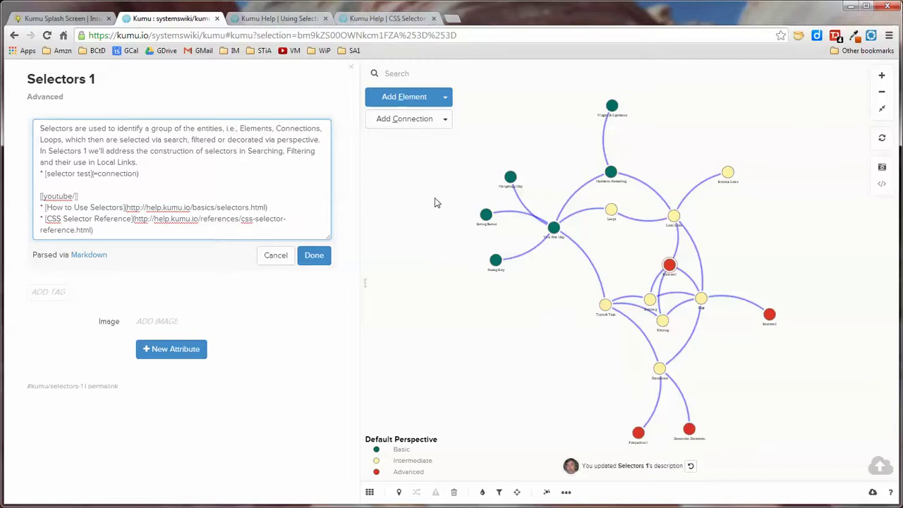
{"action": "scroll", "coordinate": [572, 292], "scroll_direction": "up", "scroll_amount": 3}
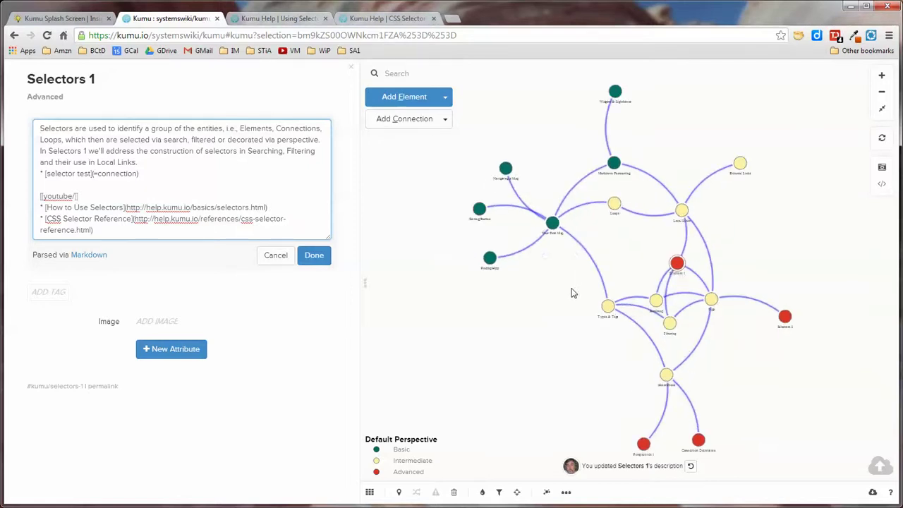
{"action": "scroll", "coordinate": [573, 293], "scroll_direction": "up", "scroll_amount": 1}
{"action": "left_click", "coordinate": [572, 285]}
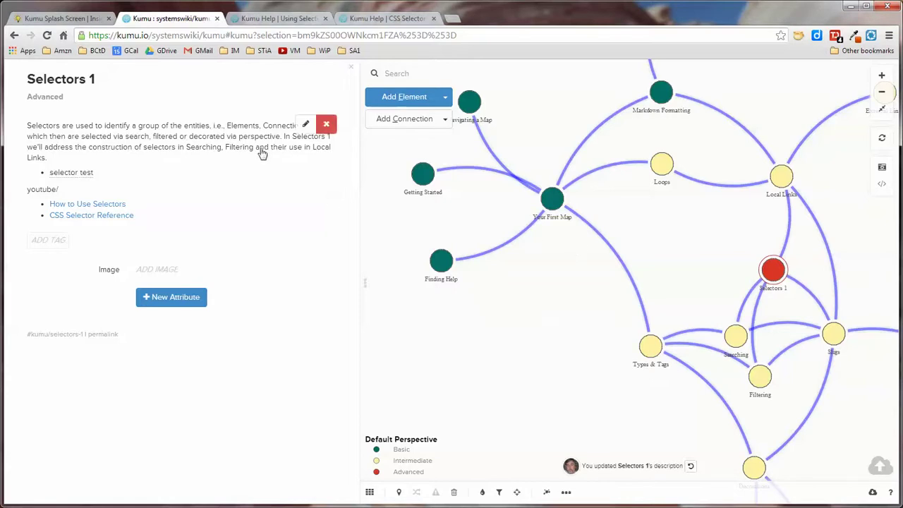
{"action": "left_click", "coordinate": [214, 141]}
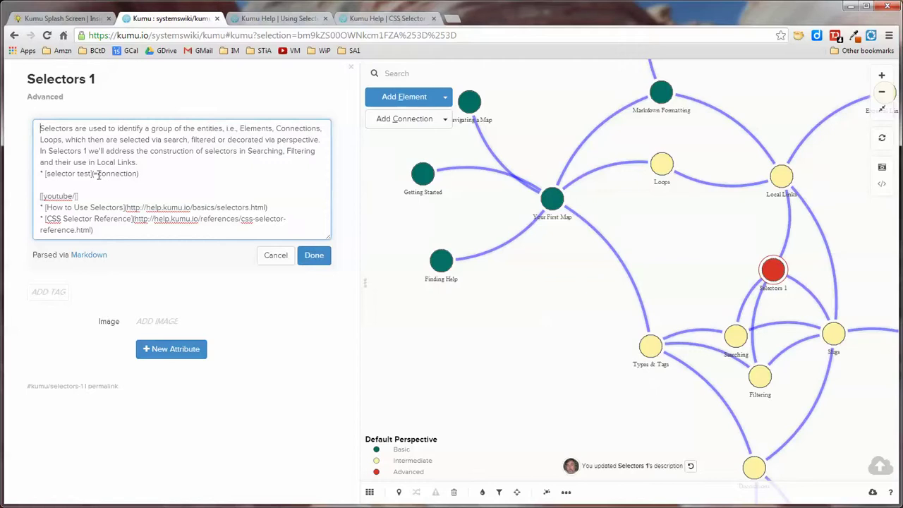
{"action": "left_click_drag", "start_coordinate": [98, 176], "coordinate": [136, 172]}
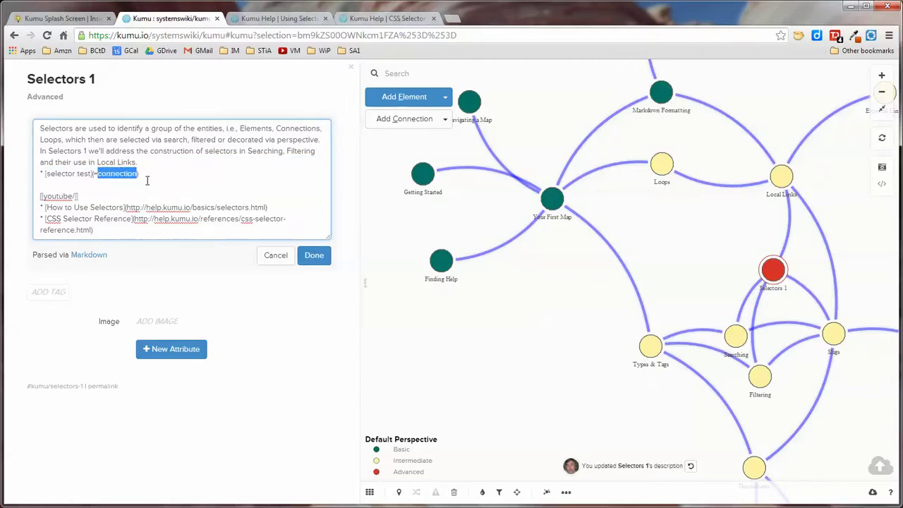
{"action": "type", "text": "#"}
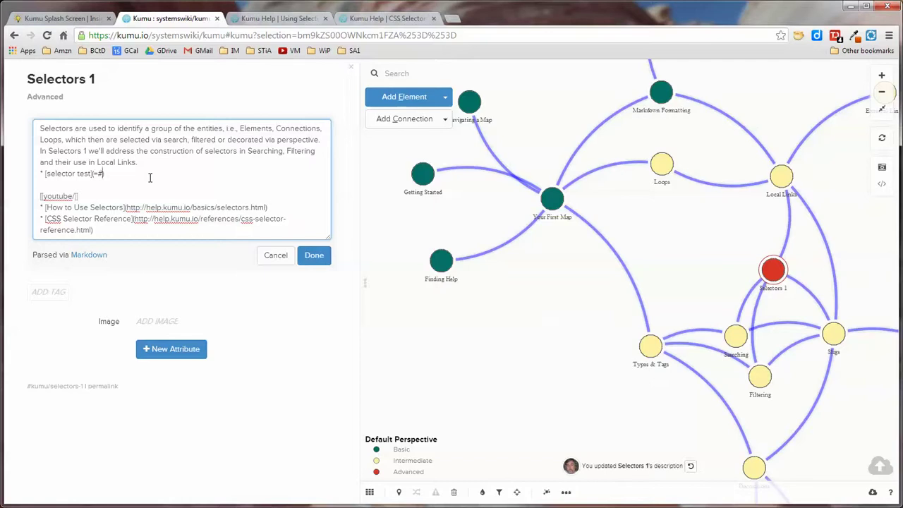
{"action": "type", "text": "your-first-map"}
{"action": "left_click", "coordinate": [312, 258]}
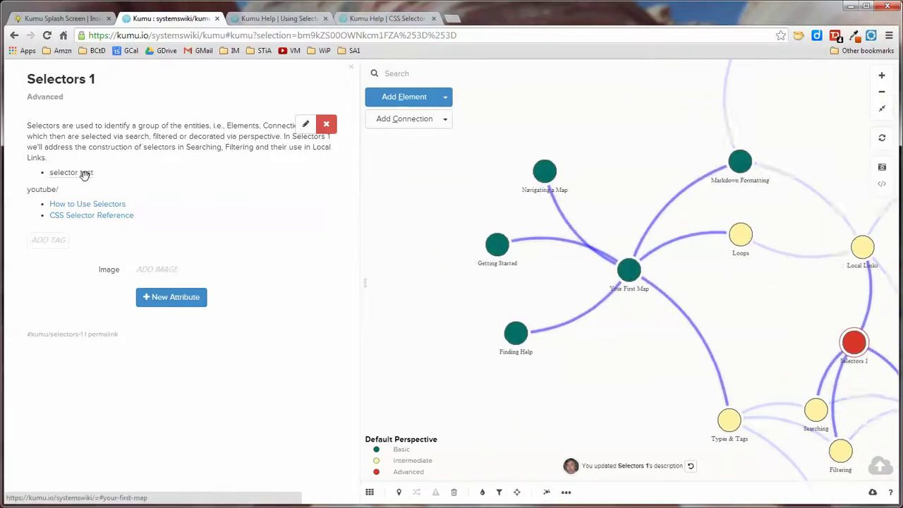
Test the selector test link and return to the Selectors 1 element
{"action": "left_click", "coordinate": [83, 173]}
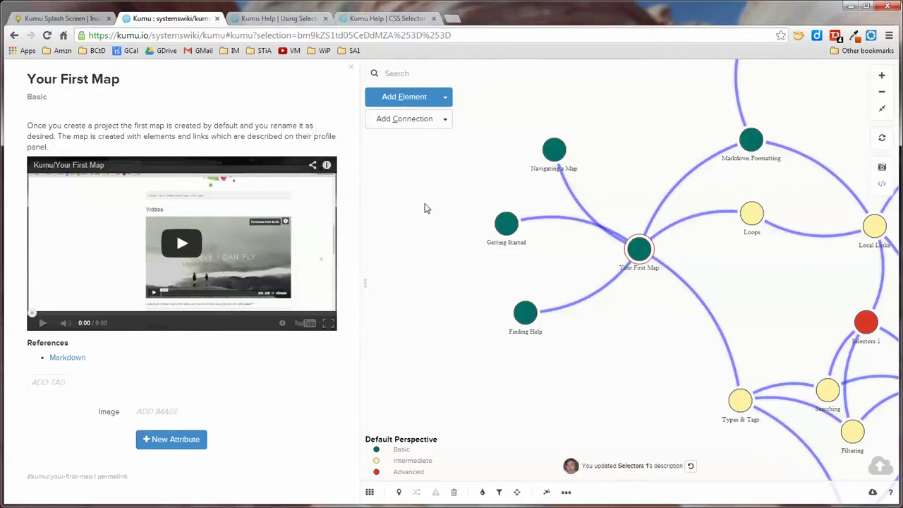
{"action": "left_click_drag", "start_coordinate": [746, 280], "coordinate": [691, 256]}
{"action": "left_click", "coordinate": [759, 285]}
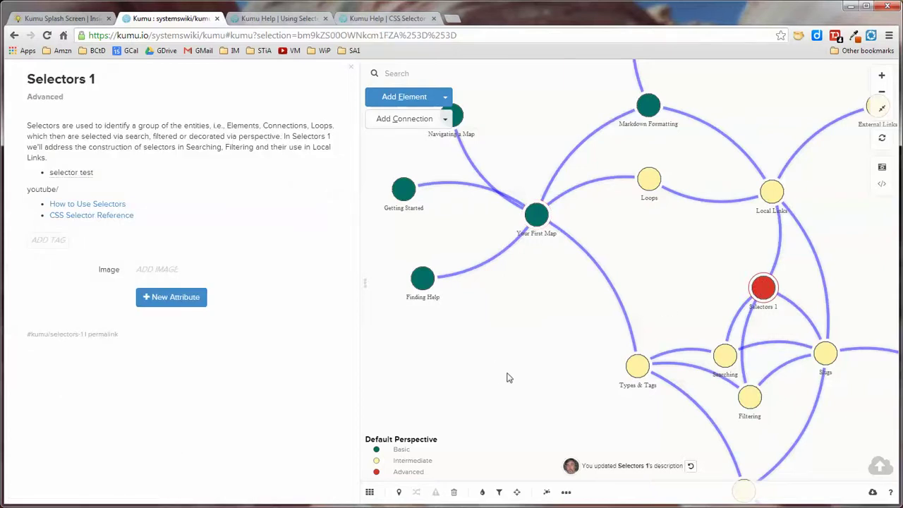
Check which attributes the Selector Builder offers for a condition, and cancel without building a selector
{"action": "left_click", "coordinate": [396, 71]}
{"action": "left_click", "coordinate": [496, 76]}
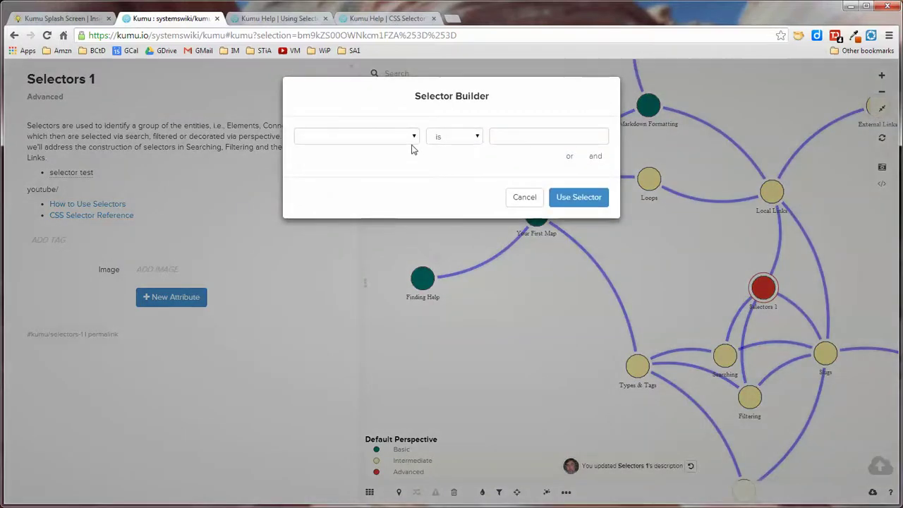
{"action": "left_click", "coordinate": [413, 137]}
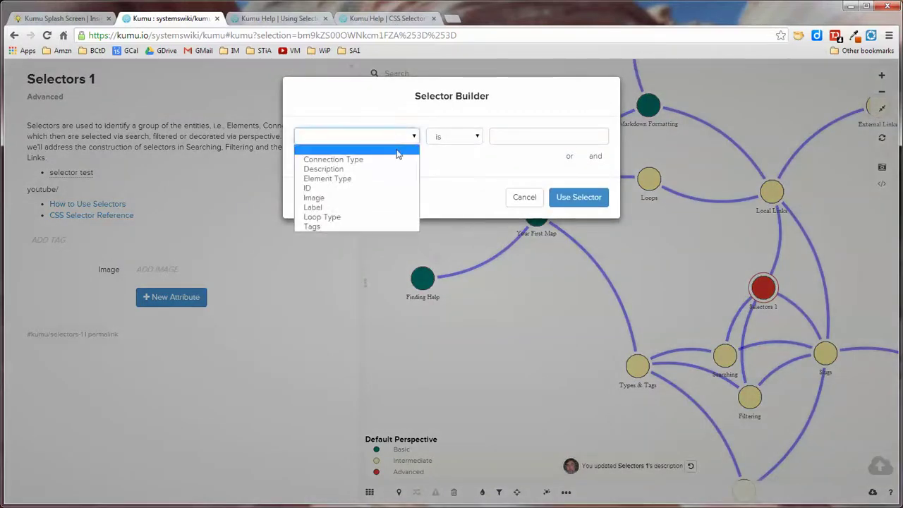
{"action": "left_click", "coordinate": [464, 158]}
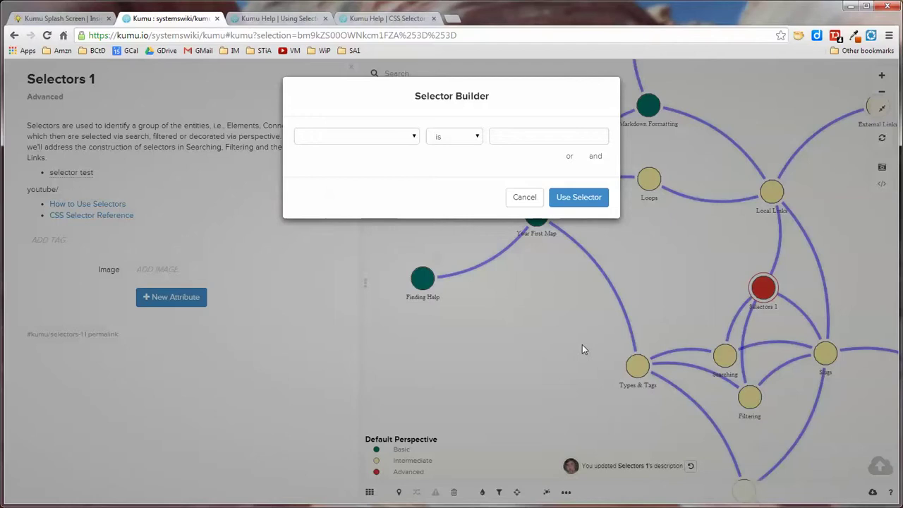
{"action": "left_click", "coordinate": [531, 201]}
Open the Selectors 1 description for editing and review the CSS Selector Reference help page through its tag and attribute selectors
{"action": "left_click", "coordinate": [219, 144]}
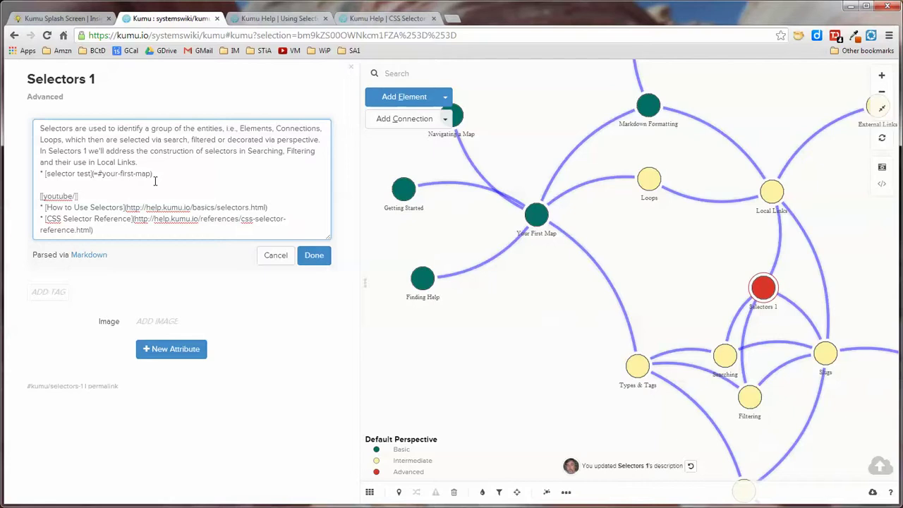
{"action": "left_click", "coordinate": [385, 19]}
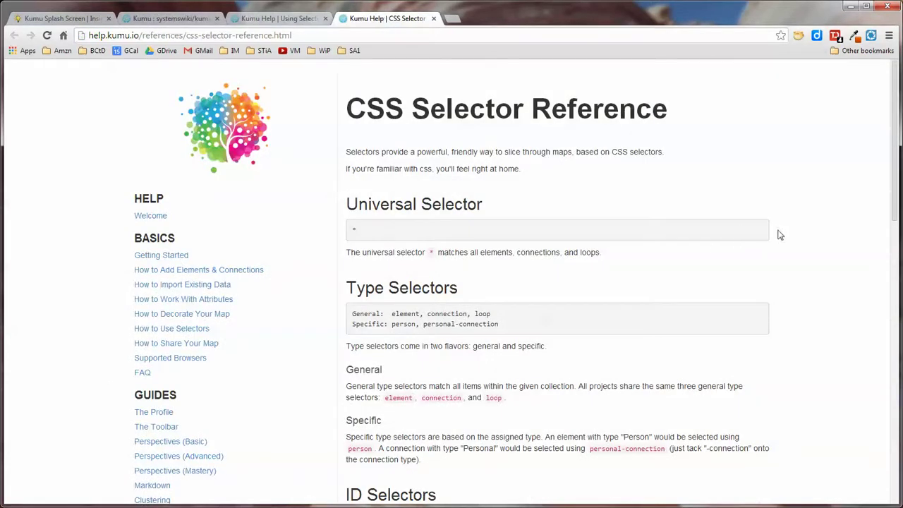
{"action": "scroll", "coordinate": [780, 232], "scroll_direction": "down", "scroll_amount": 5}
{"action": "scroll", "coordinate": [781, 233], "scroll_direction": "down", "scroll_amount": 5}
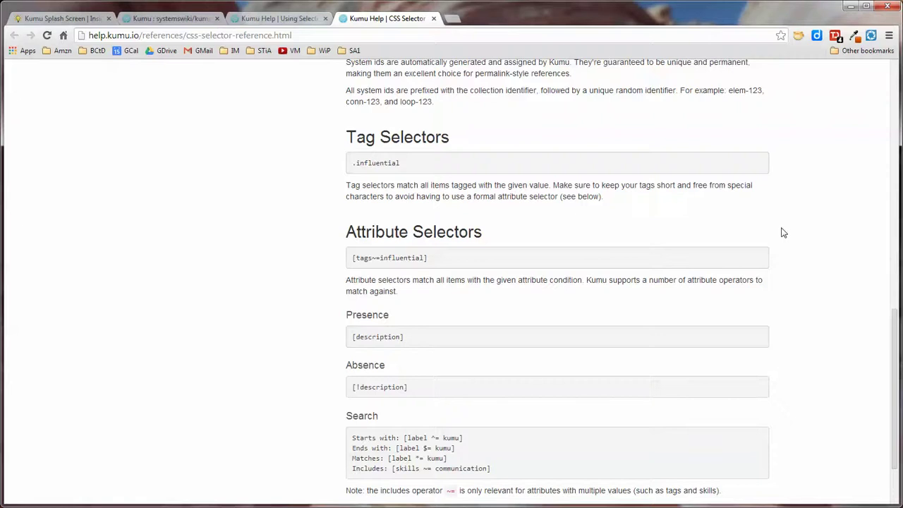
Review the shorthand and general attribute selectors on the How to Use Selectors help page and return to the Kumu map
{"action": "left_click", "coordinate": [287, 15]}
{"action": "scroll", "coordinate": [751, 275], "scroll_direction": "down", "scroll_amount": 8}
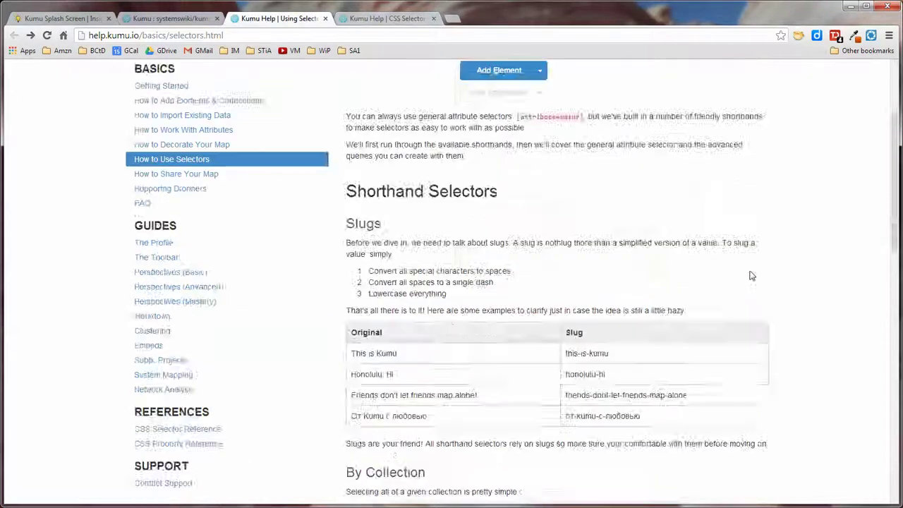
{"action": "scroll", "coordinate": [755, 278], "scroll_direction": "down", "scroll_amount": 1}
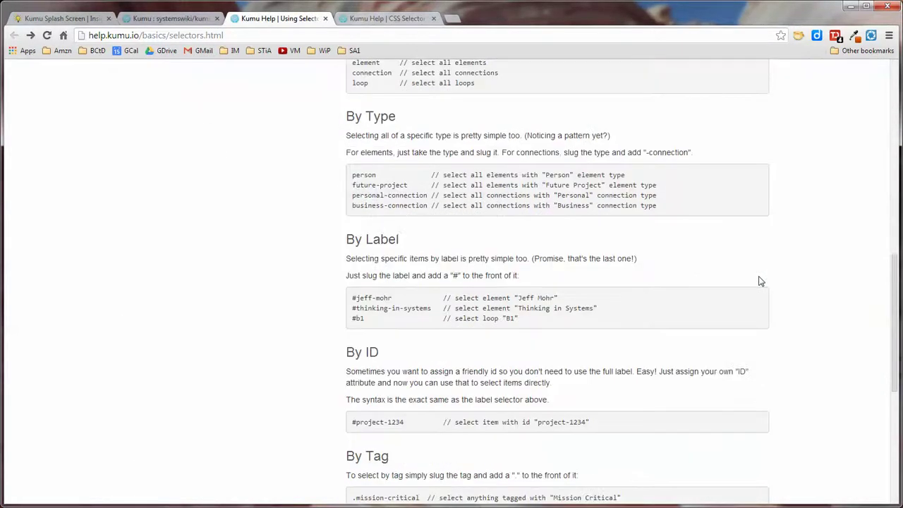
{"action": "scroll", "coordinate": [797, 318], "scroll_direction": "down", "scroll_amount": 2}
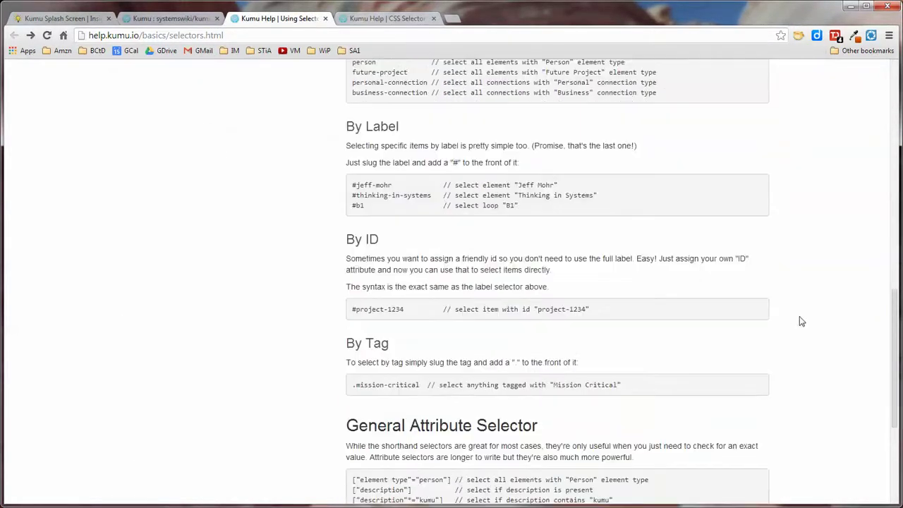
{"action": "scroll", "coordinate": [801, 321], "scroll_direction": "down", "scroll_amount": 3}
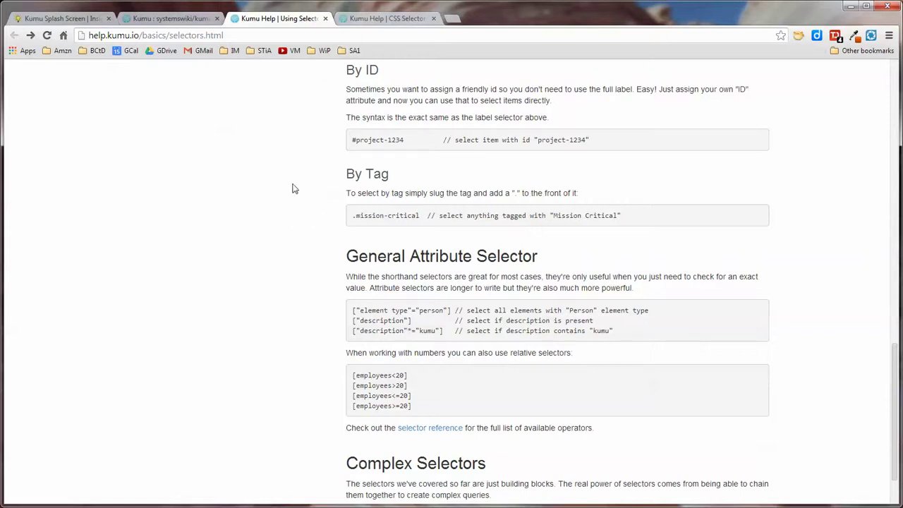
{"action": "left_click", "coordinate": [177, 20]}
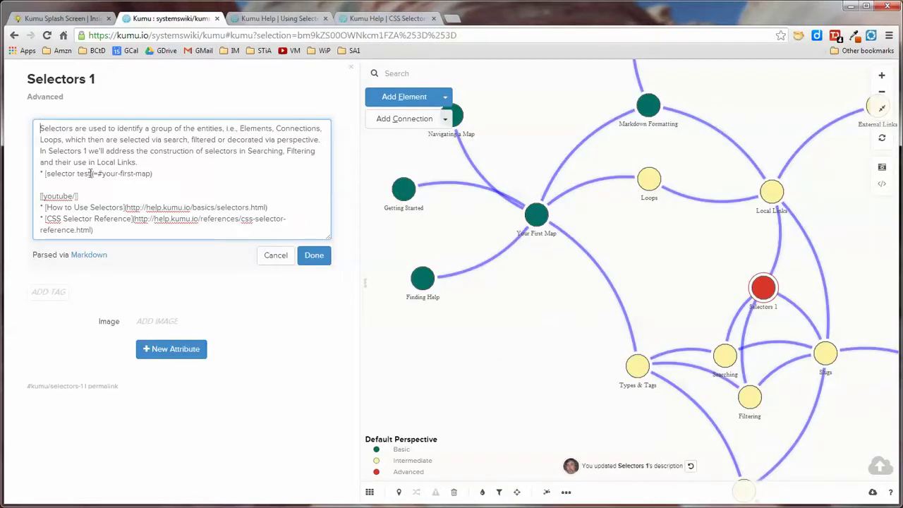